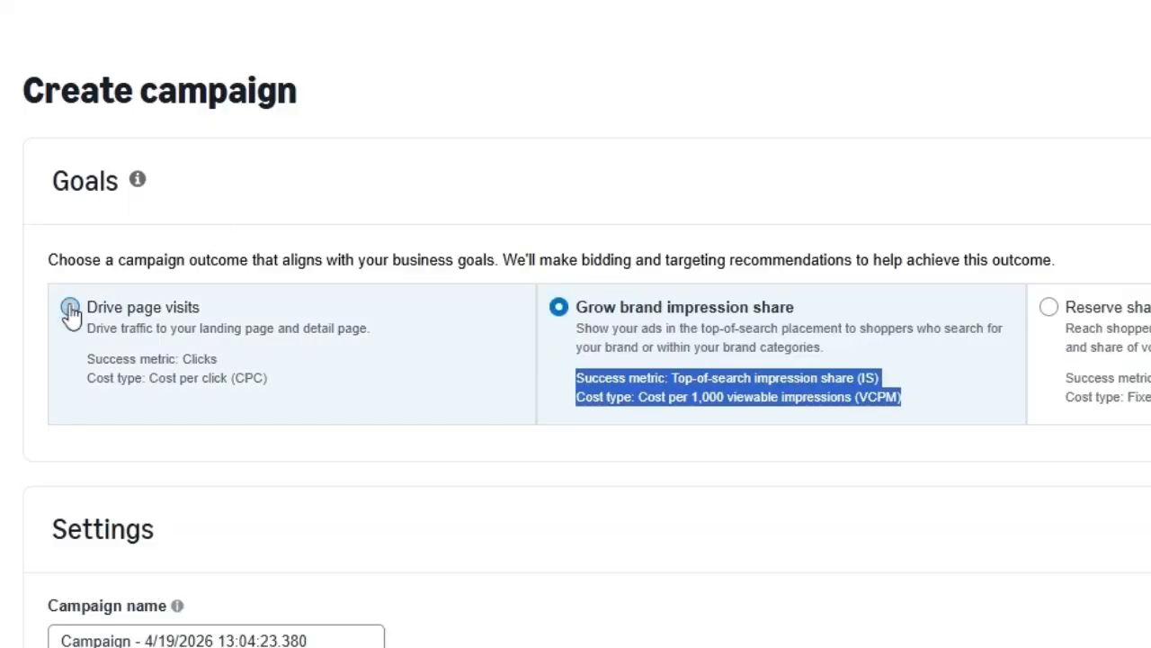
# Choose Drive page visits as the campaign goal.
pyautogui.click(71, 311)
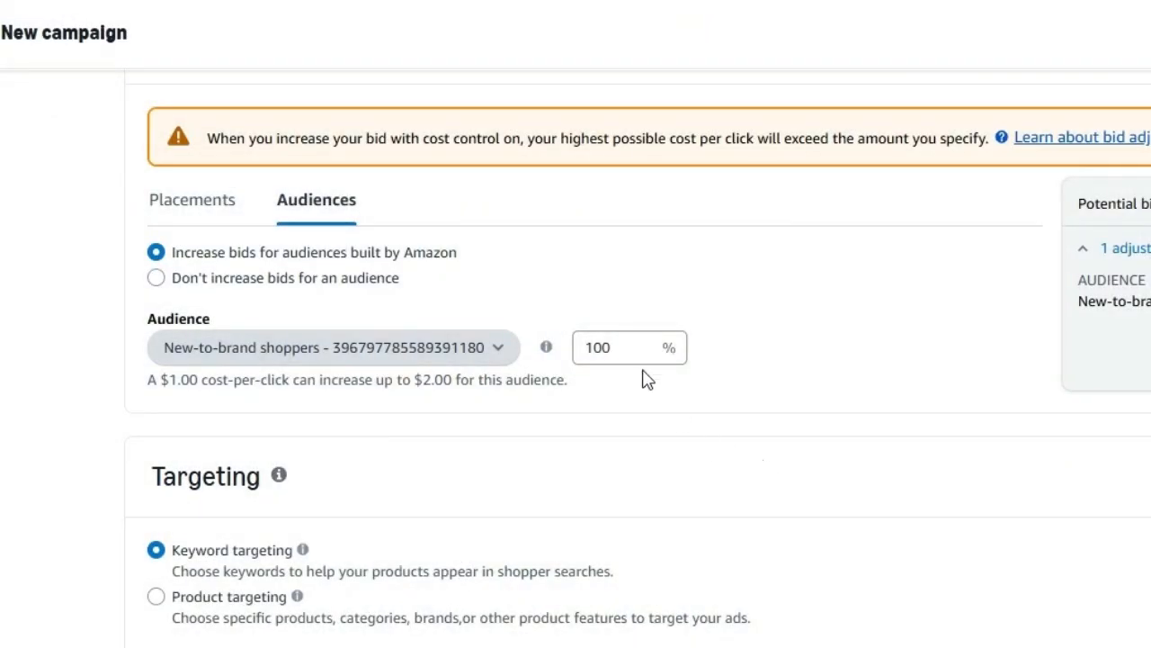
# Switch the audience bid increase to Clicked or Added brand's product to cart and set it to 25%.
pyautogui.click(619, 354)
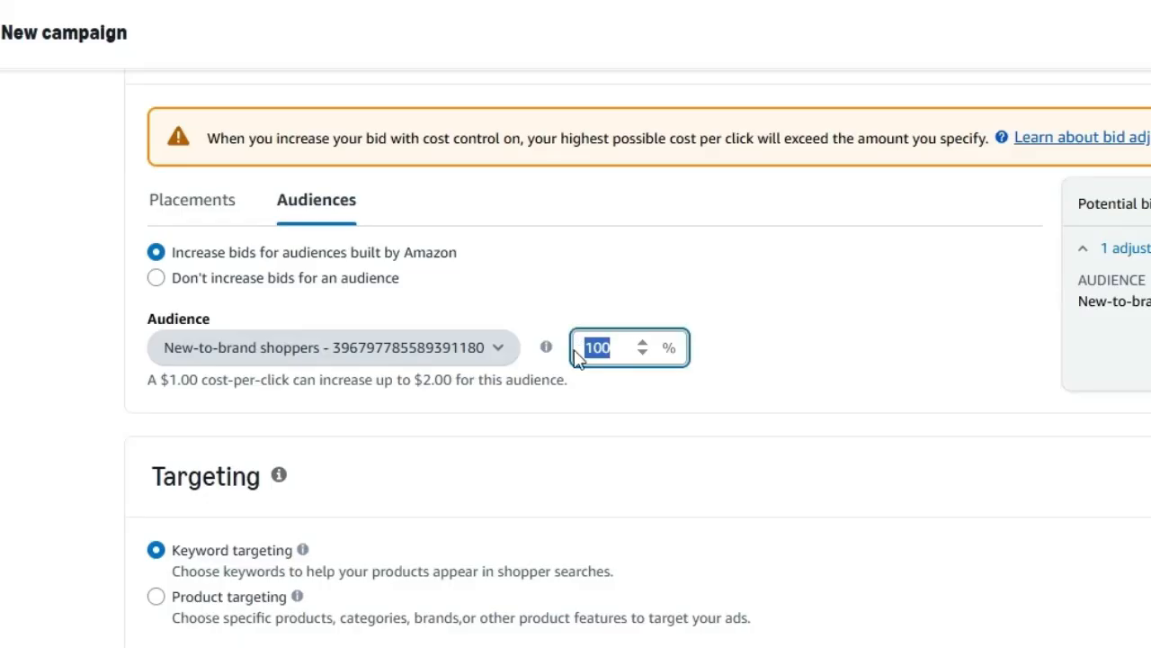
pyautogui.click(279, 354)
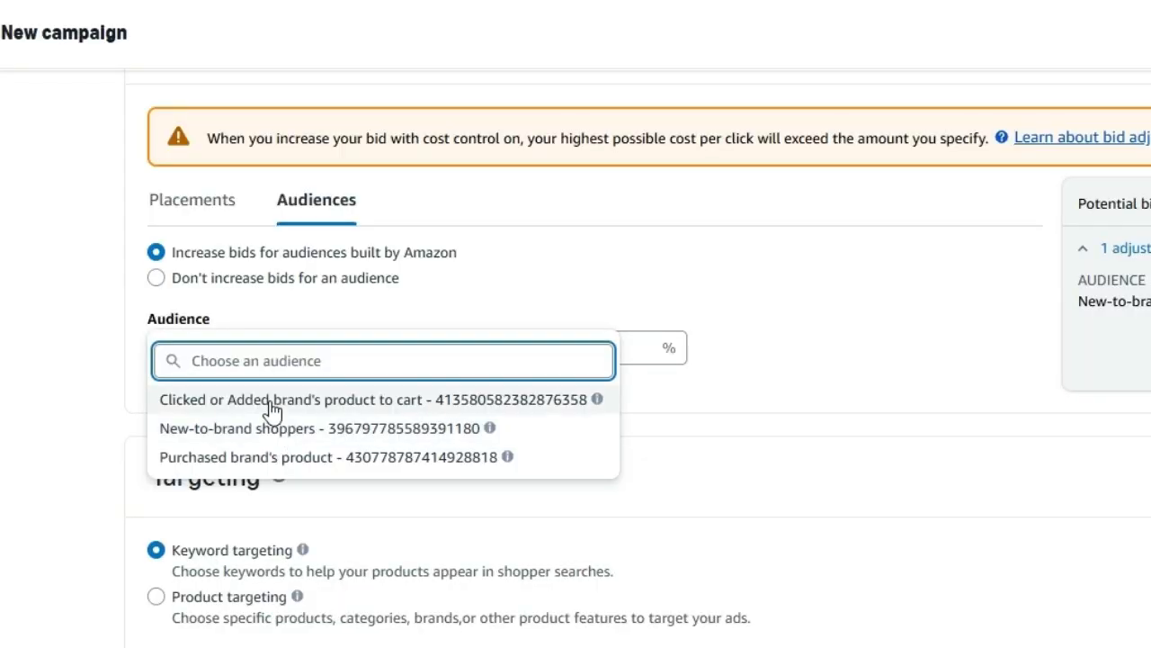
pyautogui.click(273, 407)
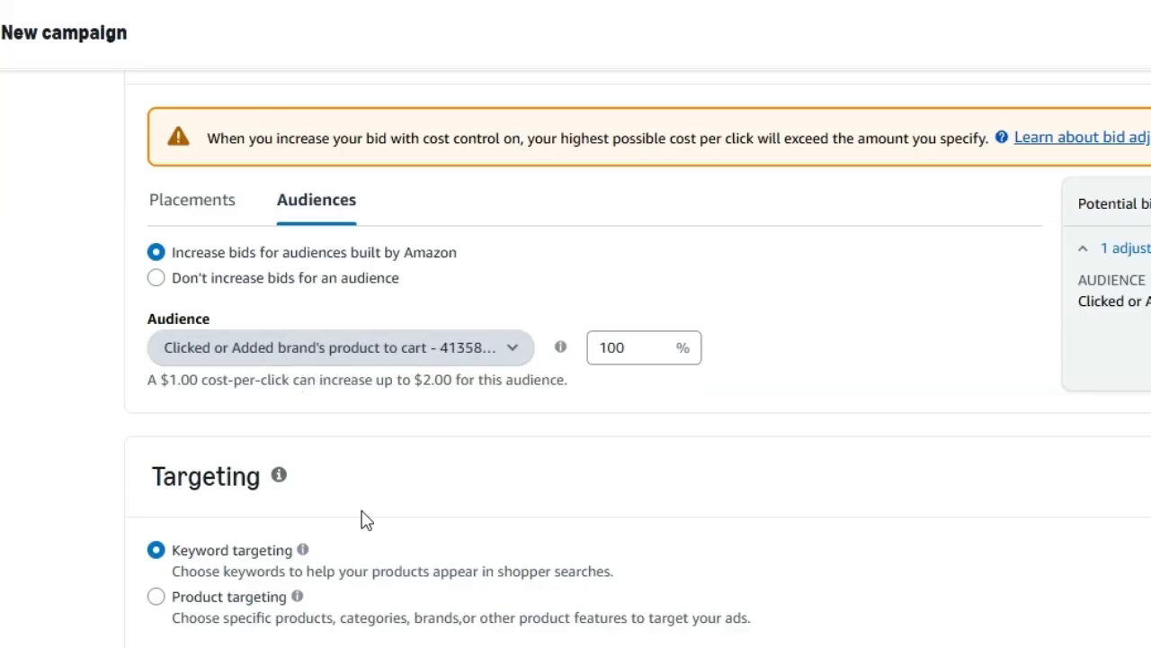
pyautogui.doubleClick(599, 346)
pyautogui.write('25')
pyautogui.click(740, 435)
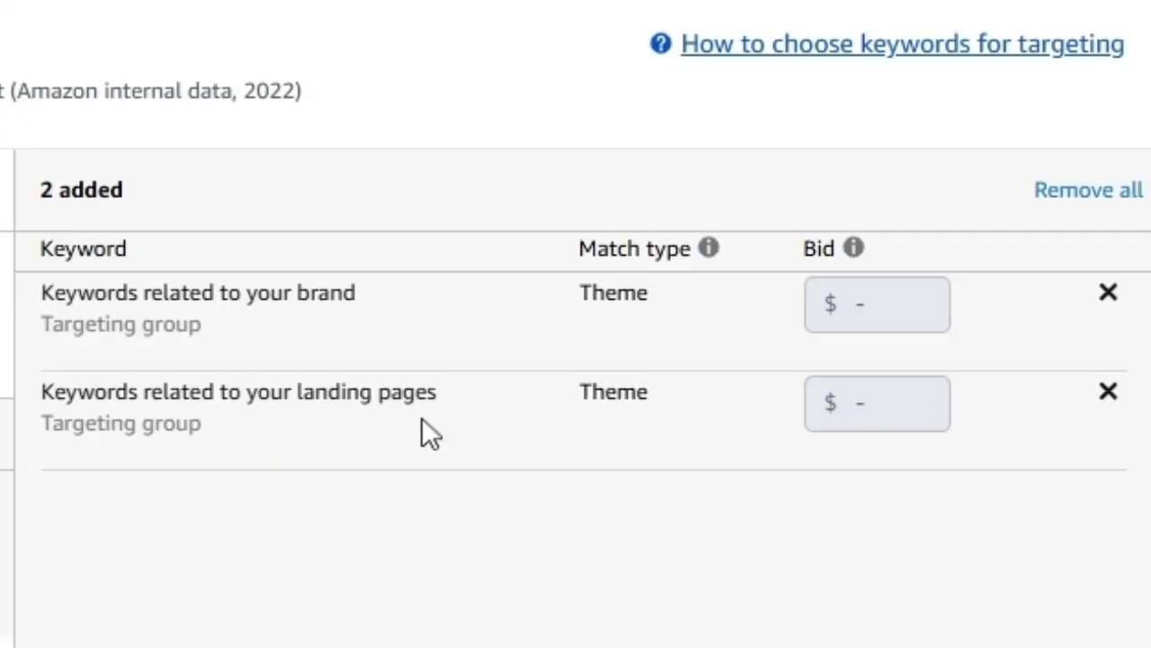
# Remove the brand-related and landing-page-related keyword groups from the added keywords.
pyautogui.click(1108, 295)
pyautogui.click(1109, 297)
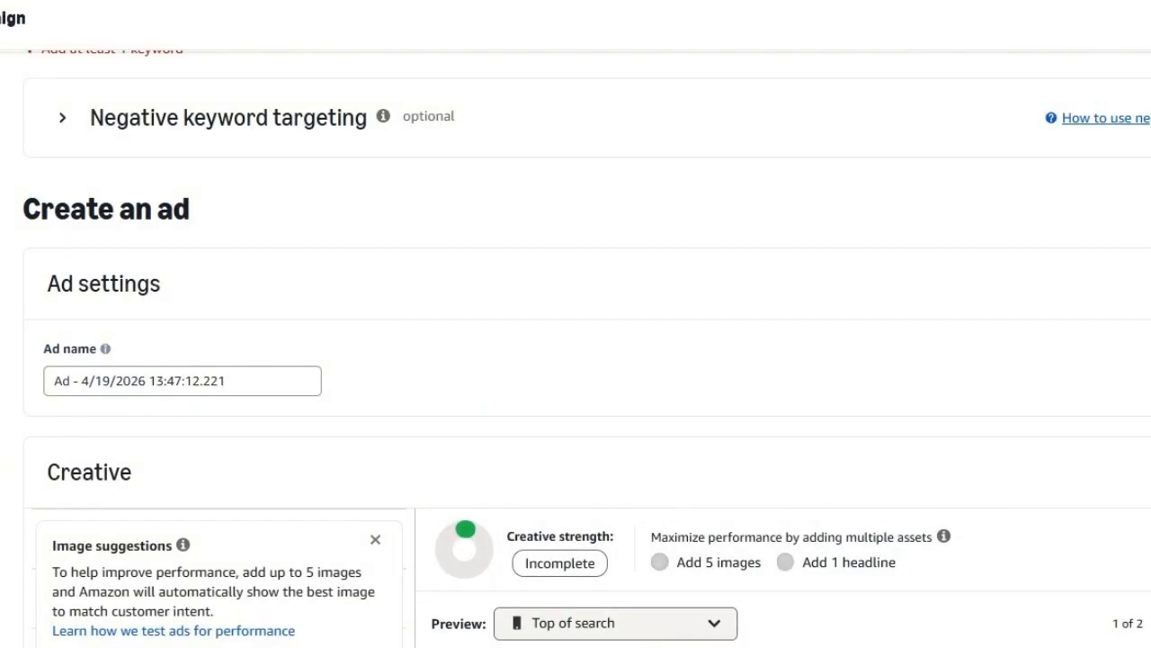
# Expand negative keyword targeting and enter "low" in the keyword list with the Negative exact match type.
pyautogui.click(60, 122)
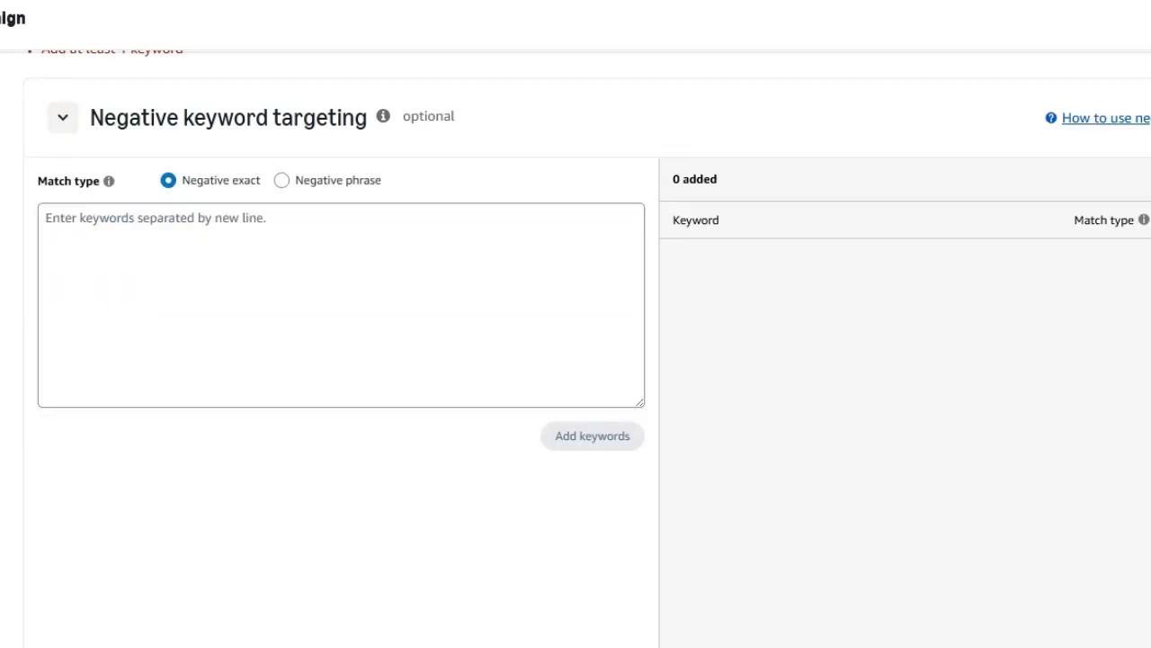
pyautogui.click(62, 126)
pyautogui.click(62, 126)
pyautogui.click(341, 305)
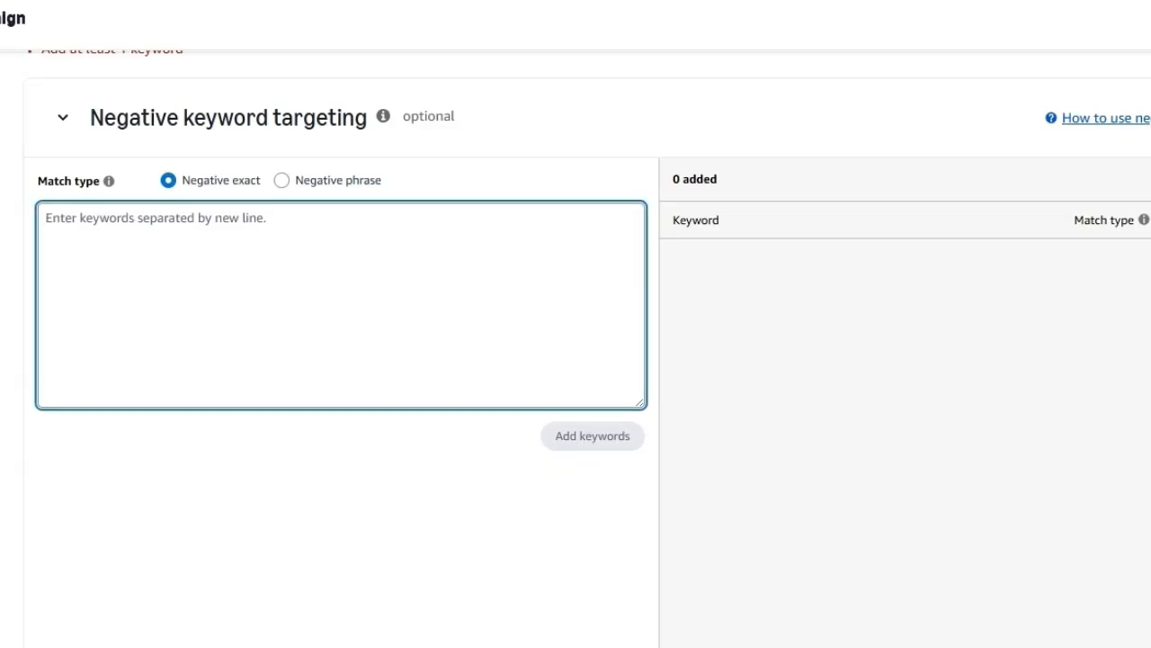
pyautogui.write('low')
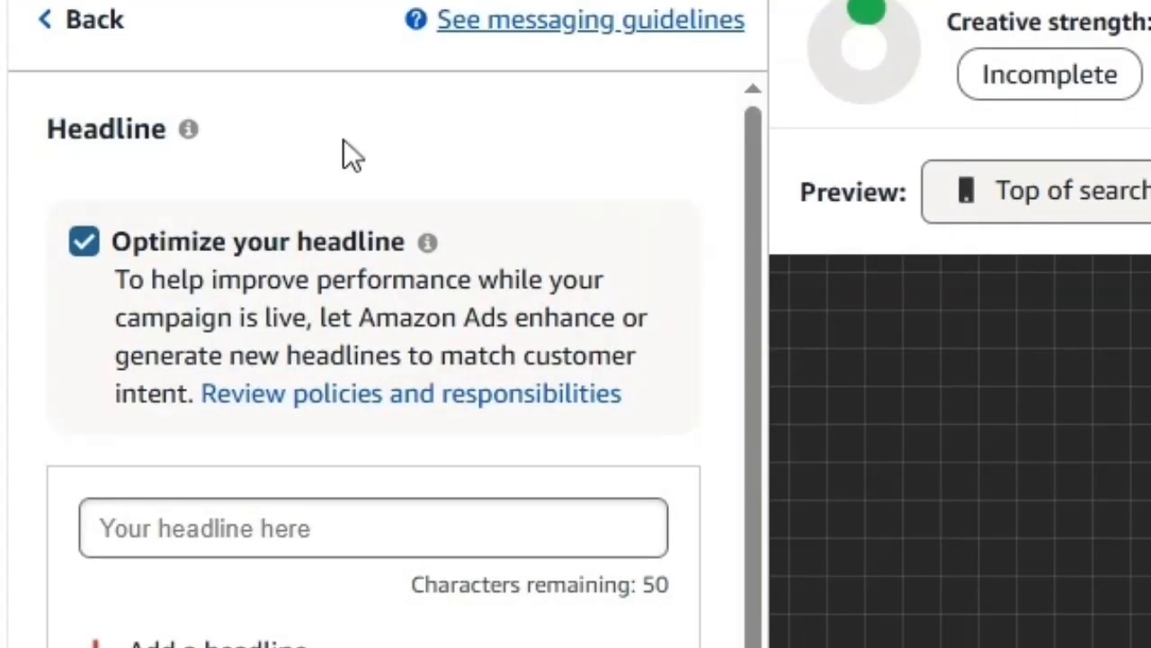
# Examine the Optimize your headline option, its description and the AI headline suggestions in the ad creative.
pyautogui.click(84, 255)
pyautogui.click(83, 256)
pyautogui.moveTo(116, 280); pyautogui.dragTo(389, 355)
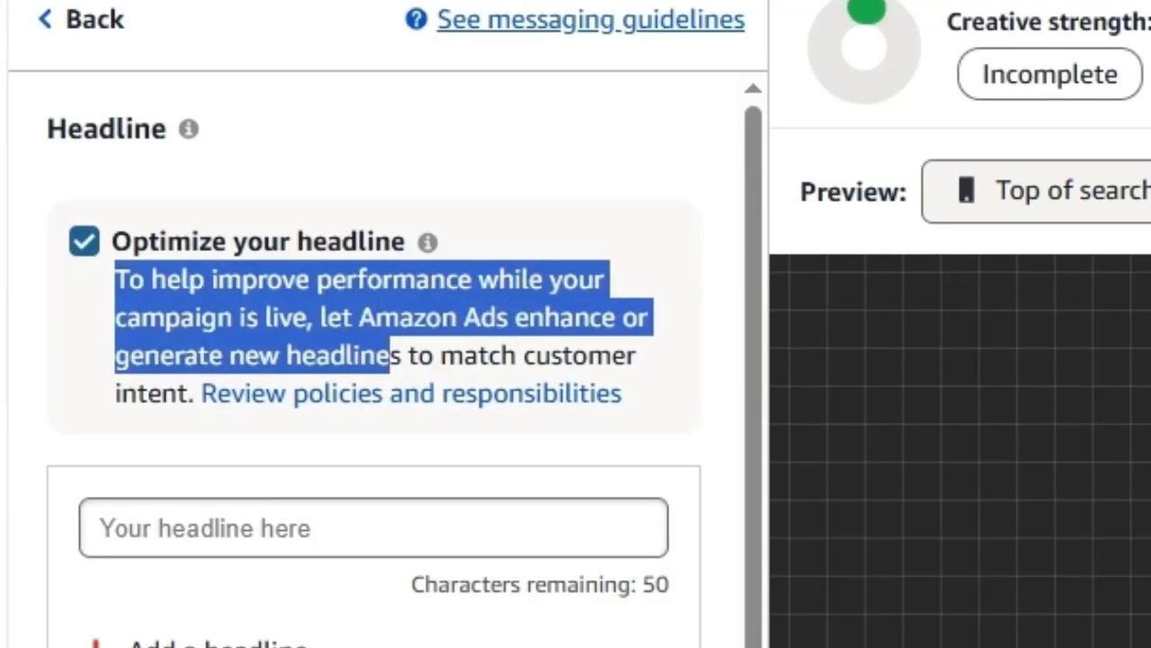
pyautogui.moveTo(441, 356); pyautogui.dragTo(187, 394)
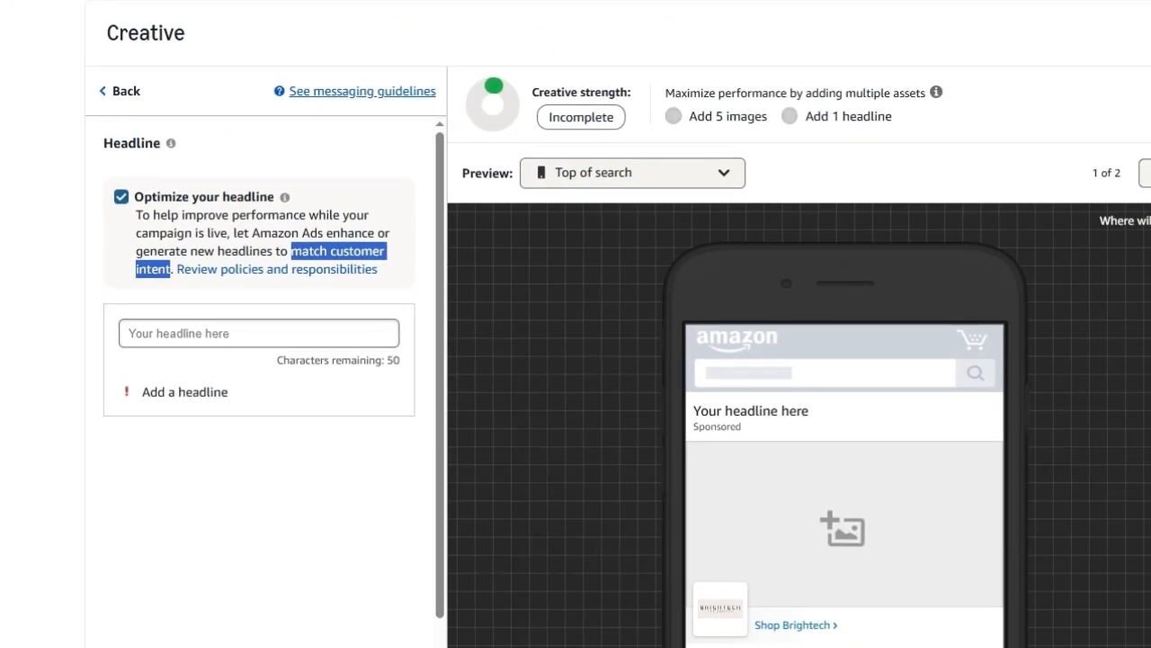
pyautogui.click(158, 331)
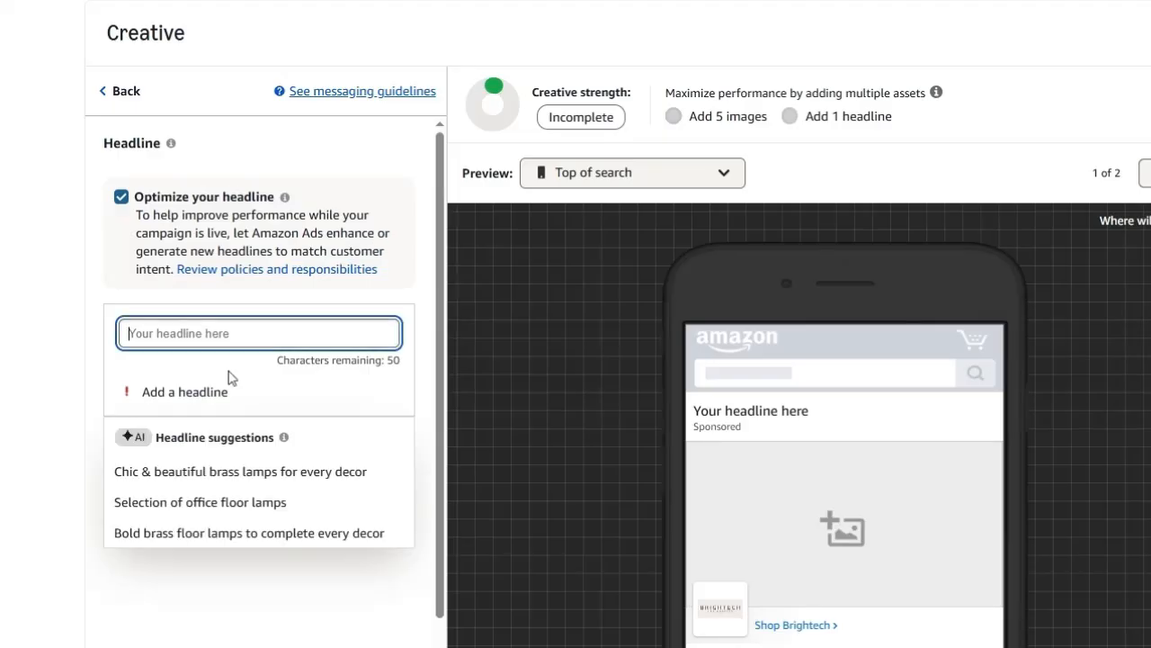
pyautogui.click(24, 298)
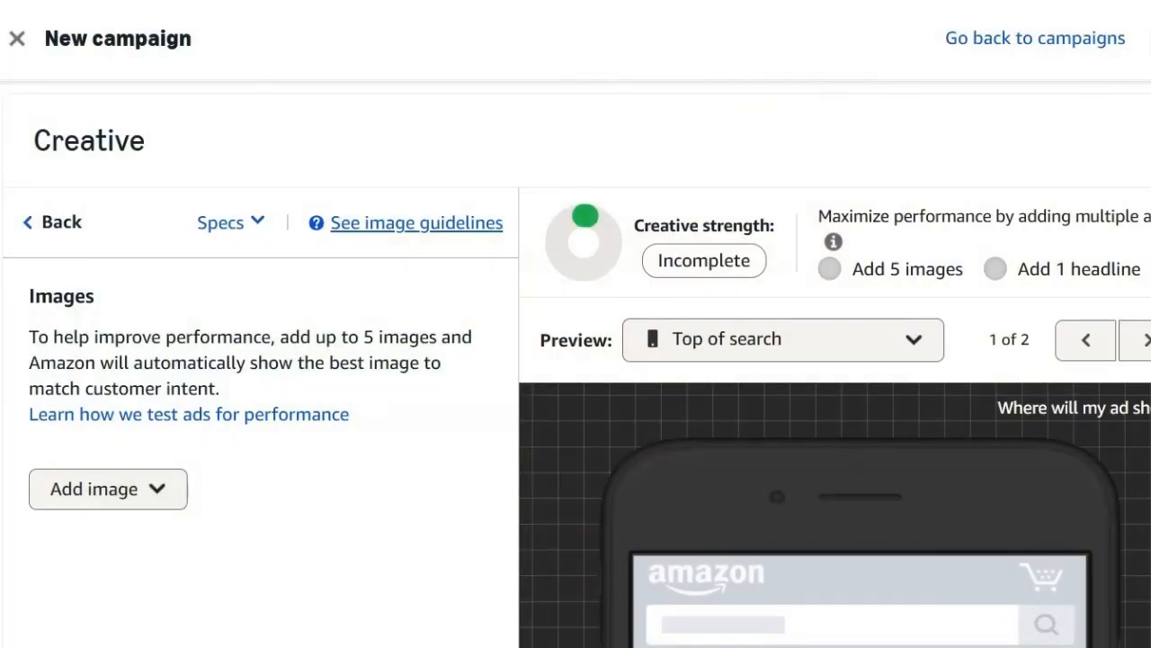
# Review the guidance on adding up to 5 images and the explanation of how ads are tested for performance.
pyautogui.moveTo(29, 337); pyautogui.dragTo(437, 337)
pyautogui.click(437, 338)
pyautogui.moveTo(363, 336); pyautogui.dragTo(430, 336)
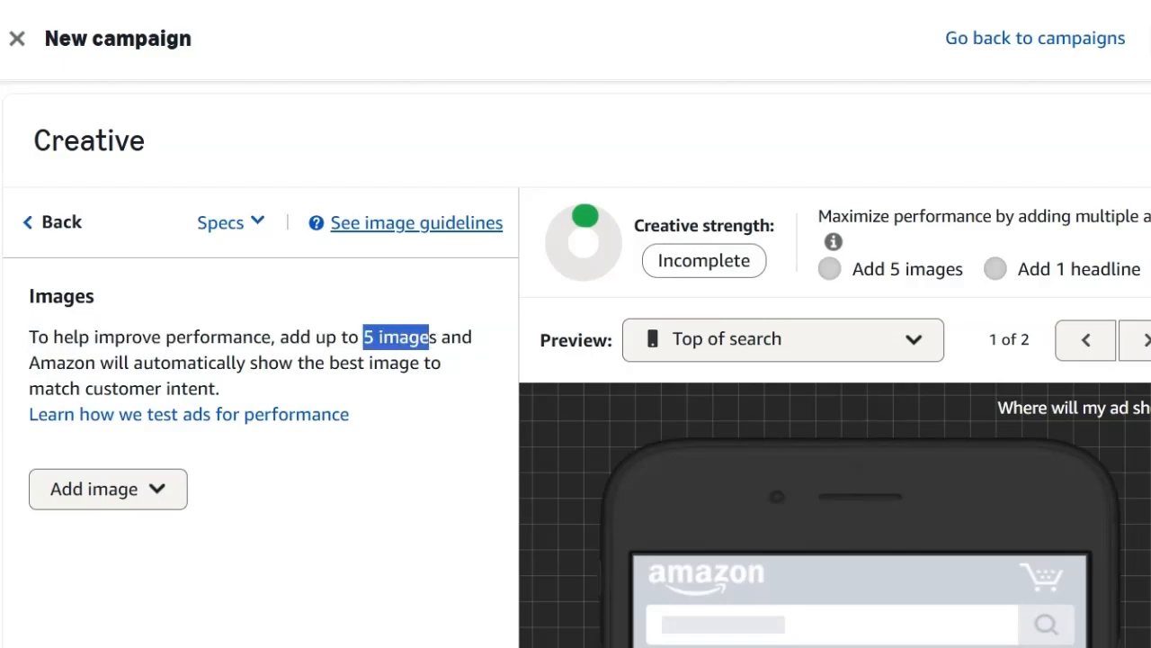
pyautogui.click(146, 418)
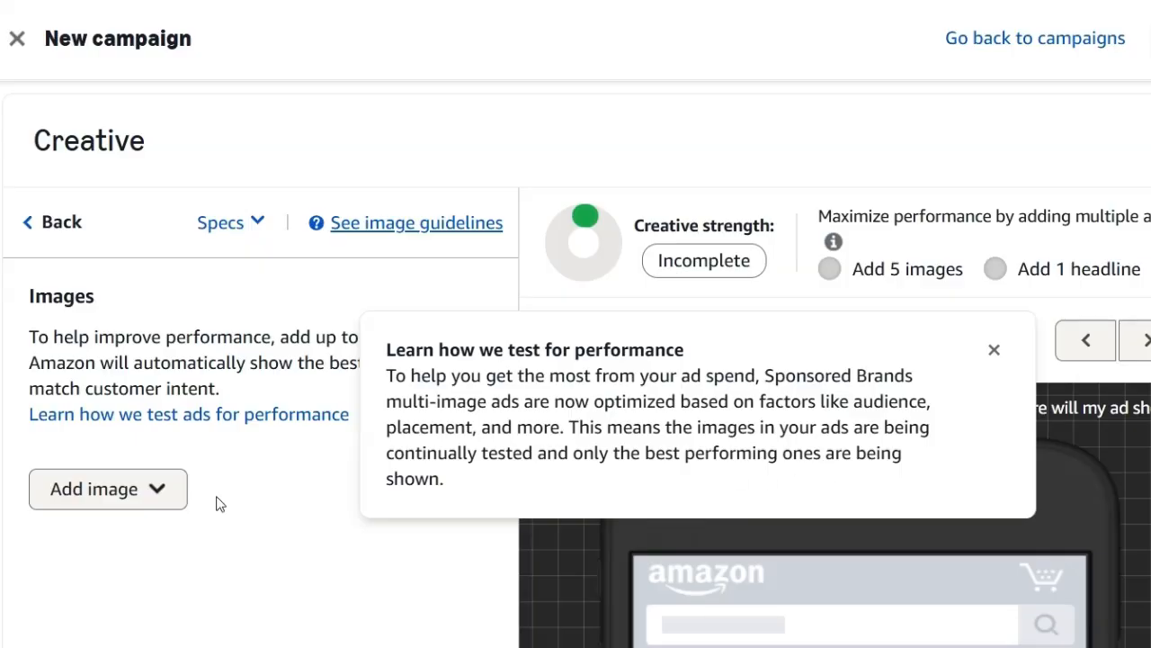
pyautogui.click(4, 441)
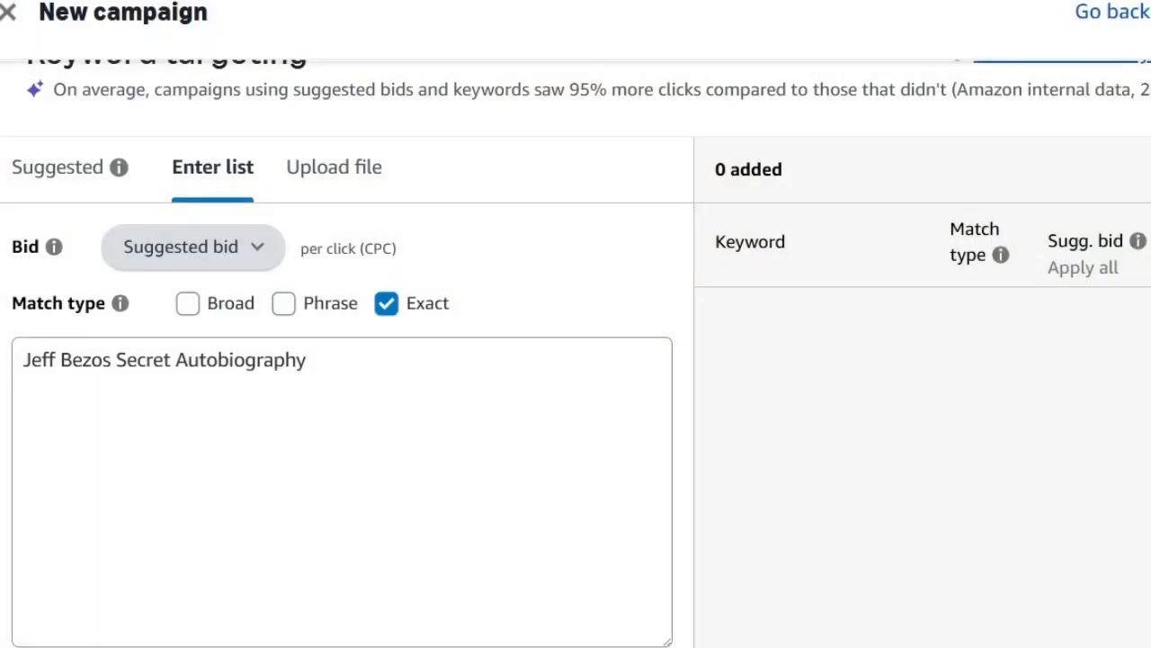
# Add the exact-match keyword "Jeff Bezos Secret Autobiography" with a custom bid of $1.00.
pyautogui.click(261, 247)
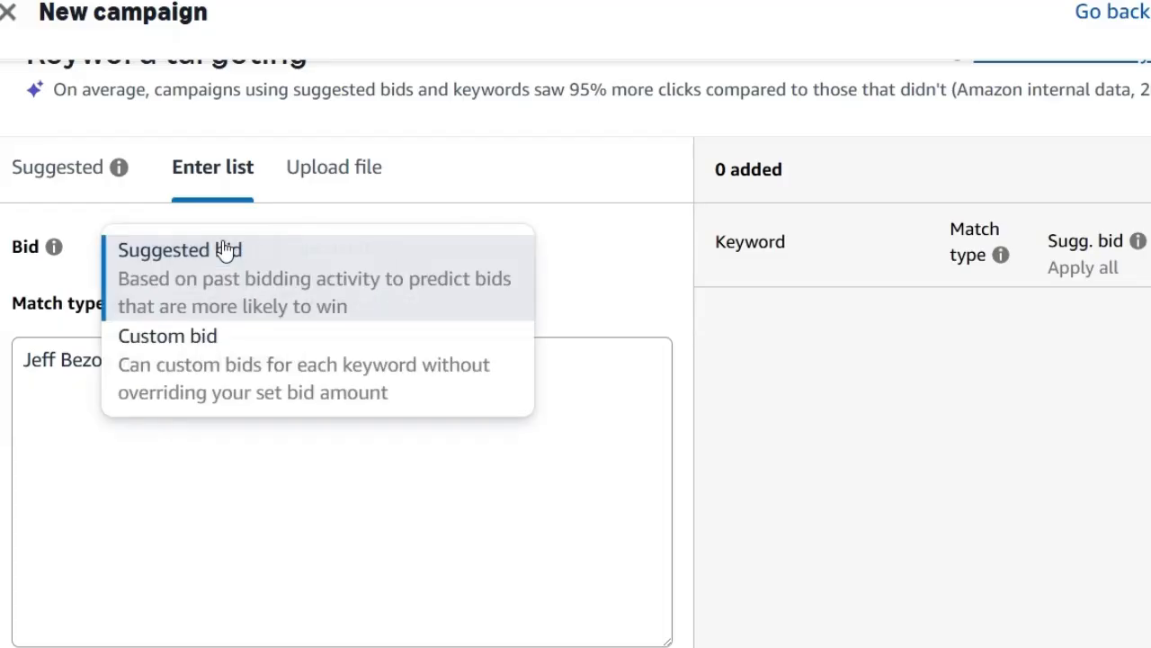
pyautogui.click(259, 360)
pyautogui.click(329, 247)
pyautogui.hotkey('shift', 'Left')
pyautogui.write('1')
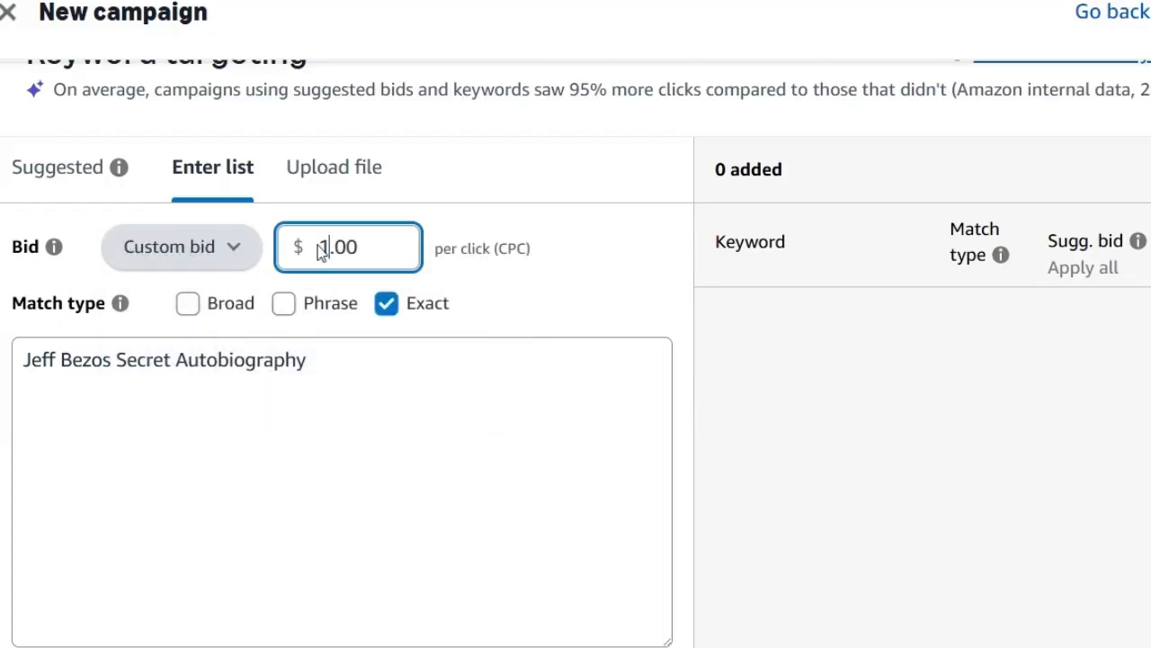
pyautogui.click(612, 647)
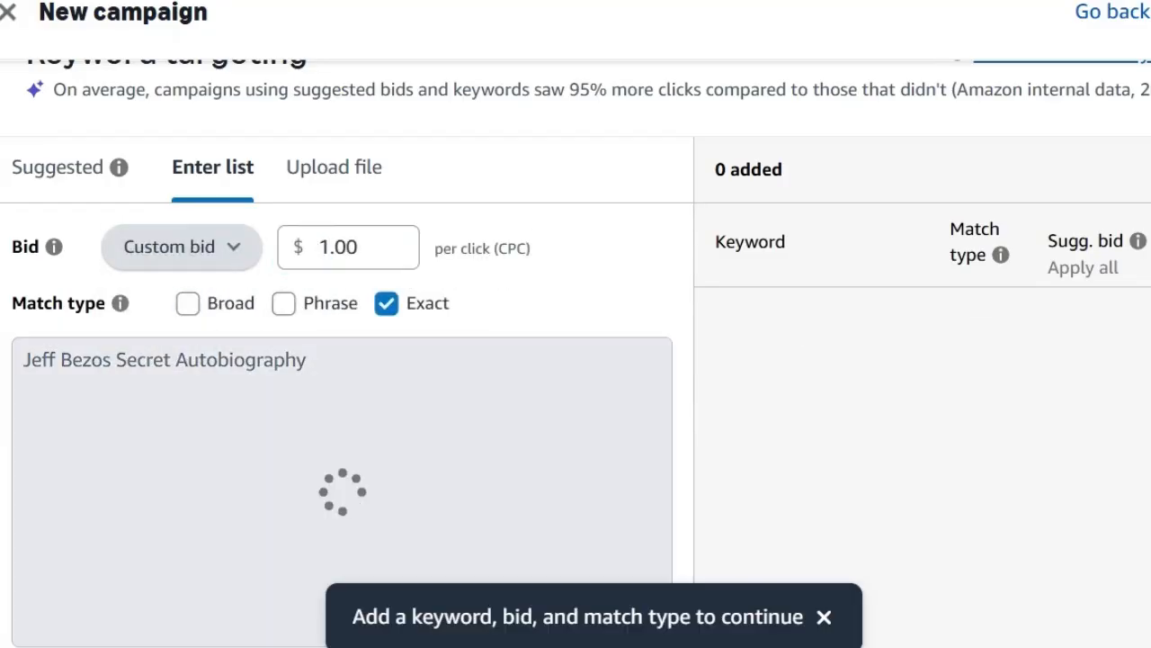
# Set the Top of search placement bid increase to 200% in the campaign bid adjustments.
pyautogui.scroll(10, 465, 462)
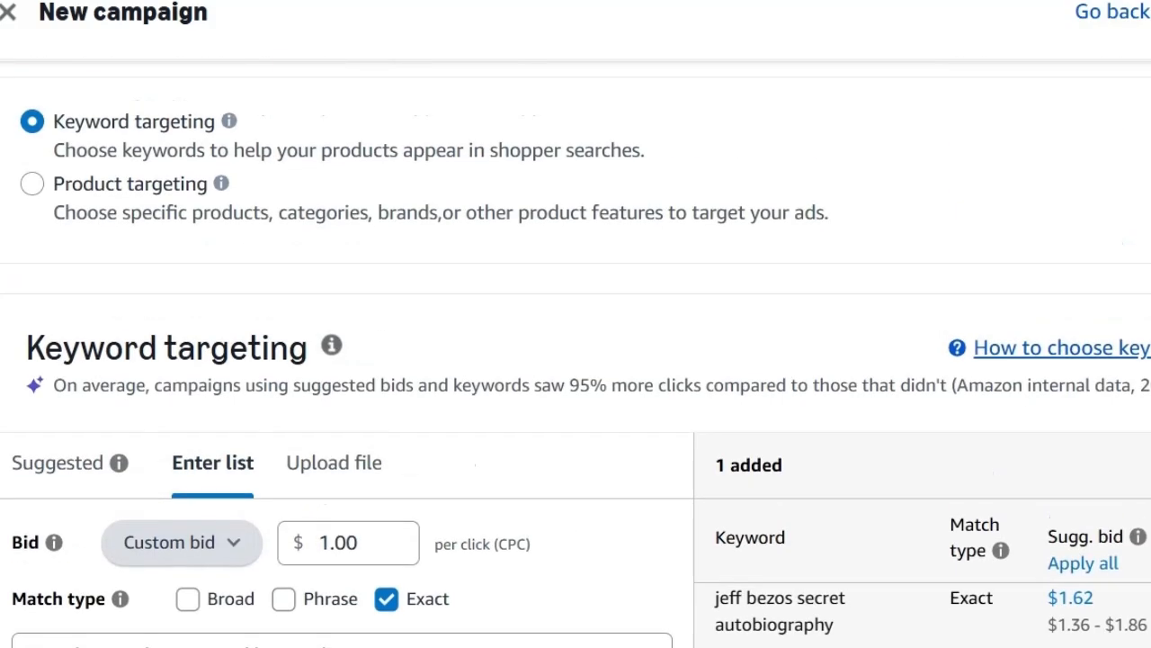
pyautogui.click(262, 287)
pyautogui.click(89, 295)
pyautogui.click(323, 405)
pyautogui.hotkey('ctrl', 'a')
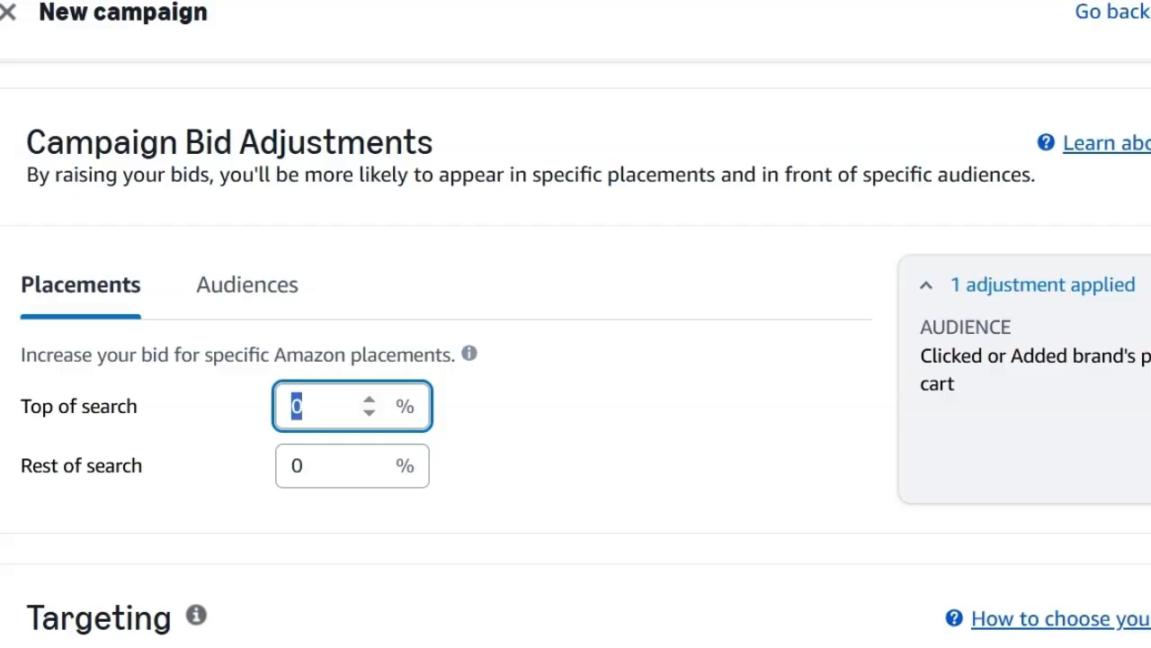
pyautogui.write('200')
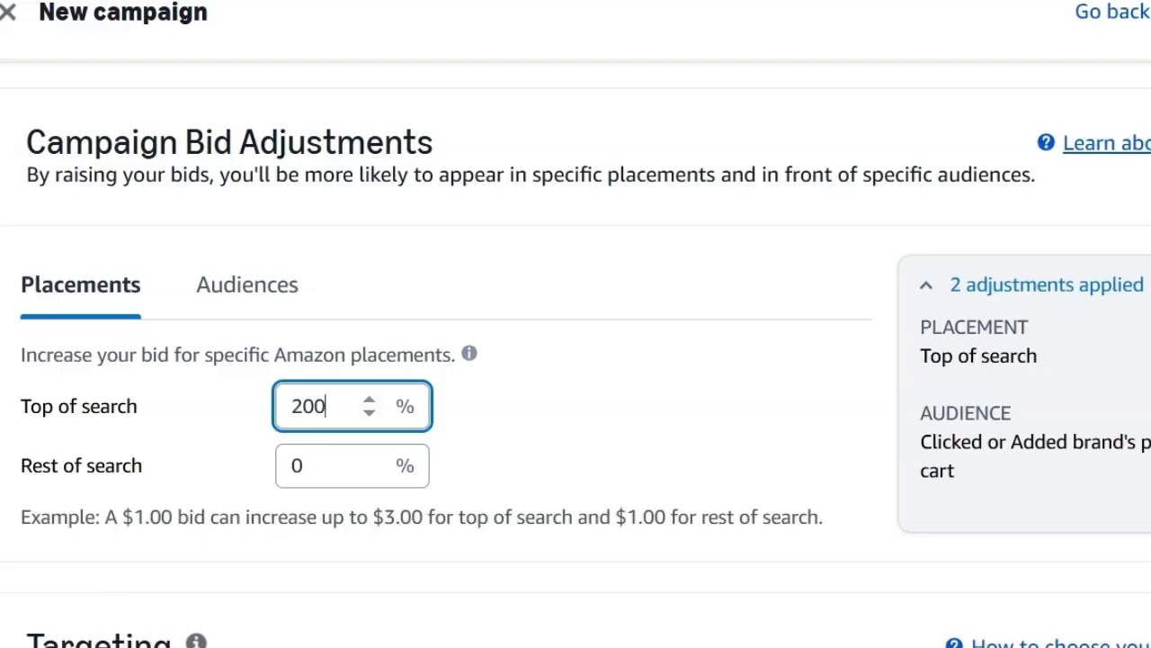
pyautogui.click(627, 391)
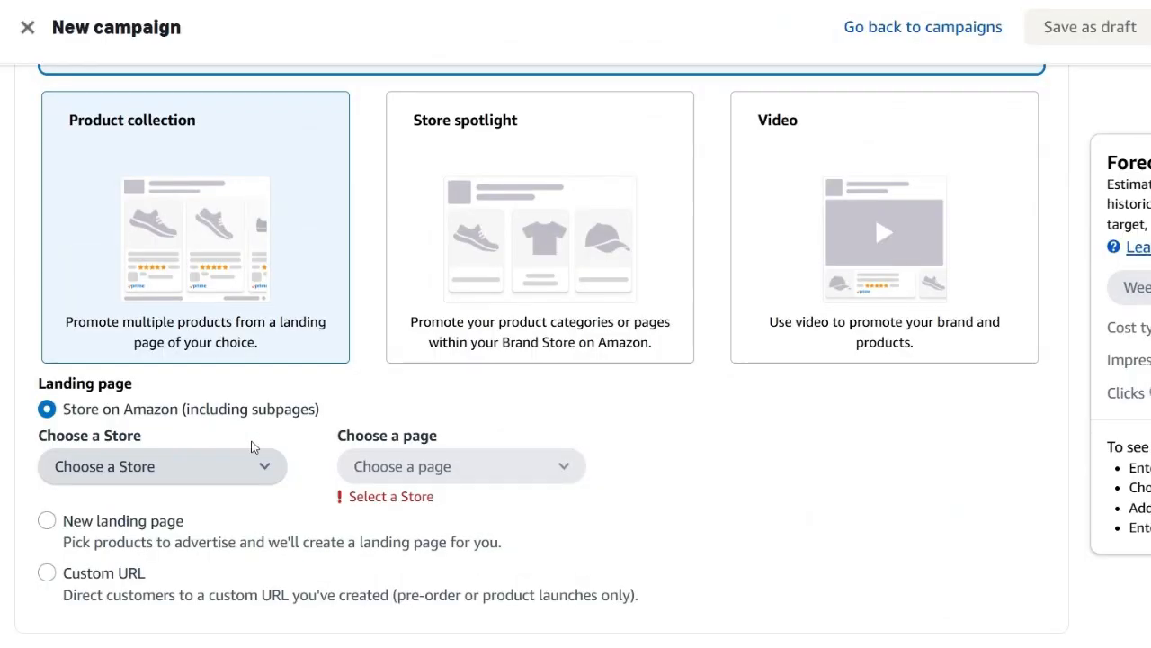
# Choose New landing page for the product collection and add the five ASINs in the entered list as its products.
pyautogui.click(46, 521)
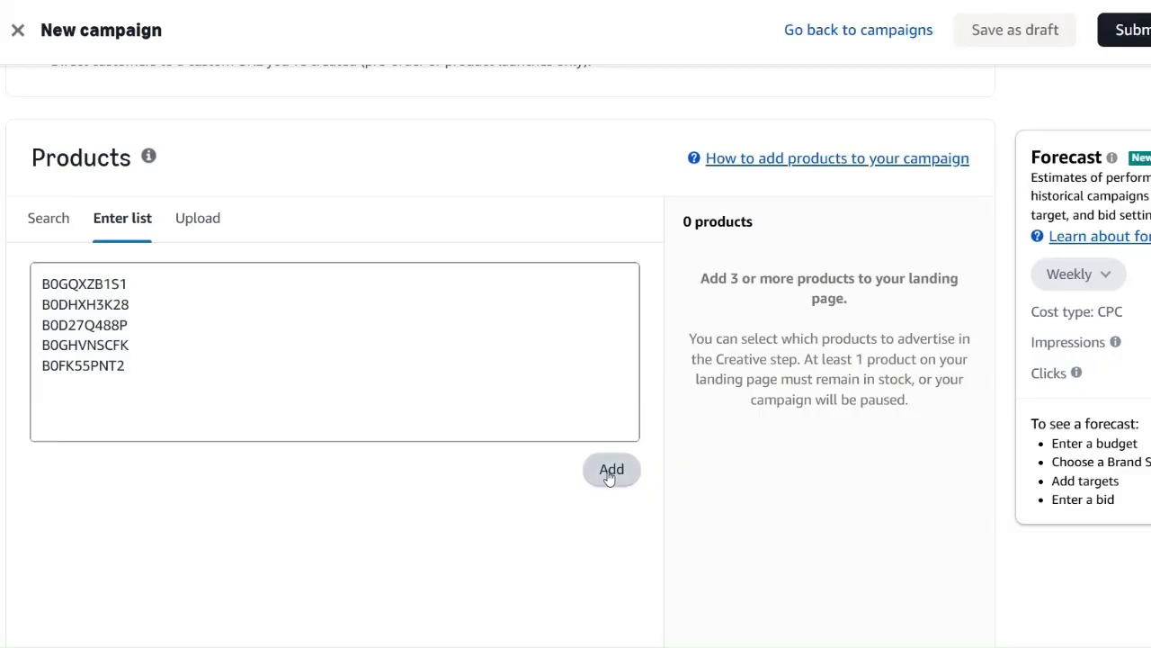
pyautogui.click(610, 478)
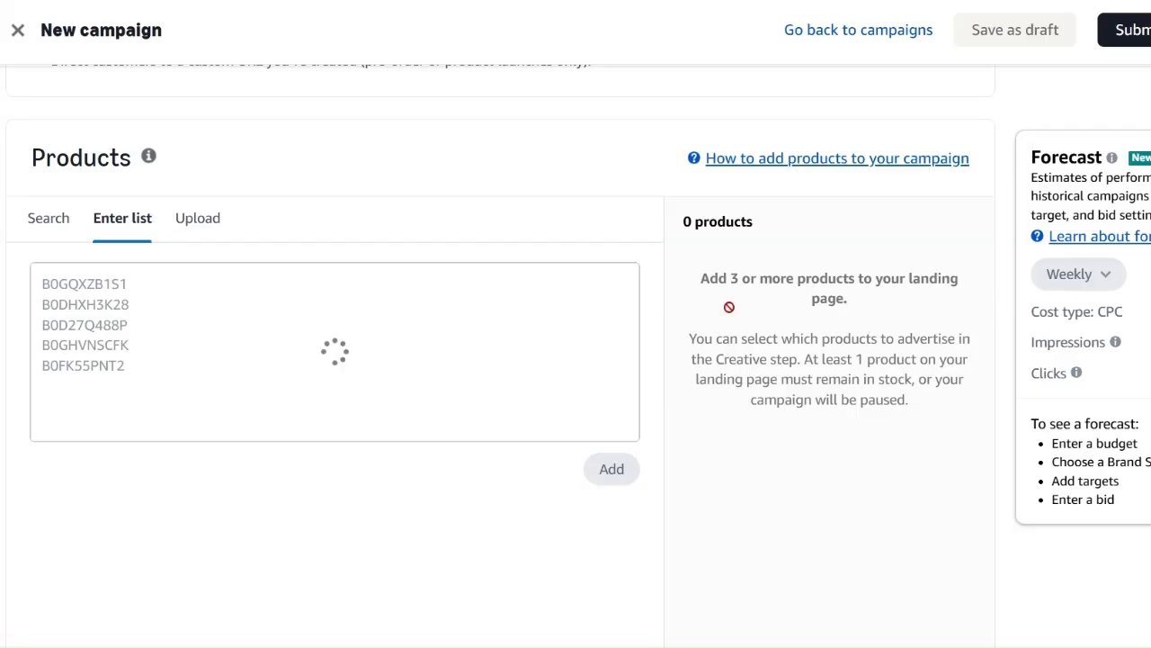
pyautogui.scroll(-2, 468, 352)
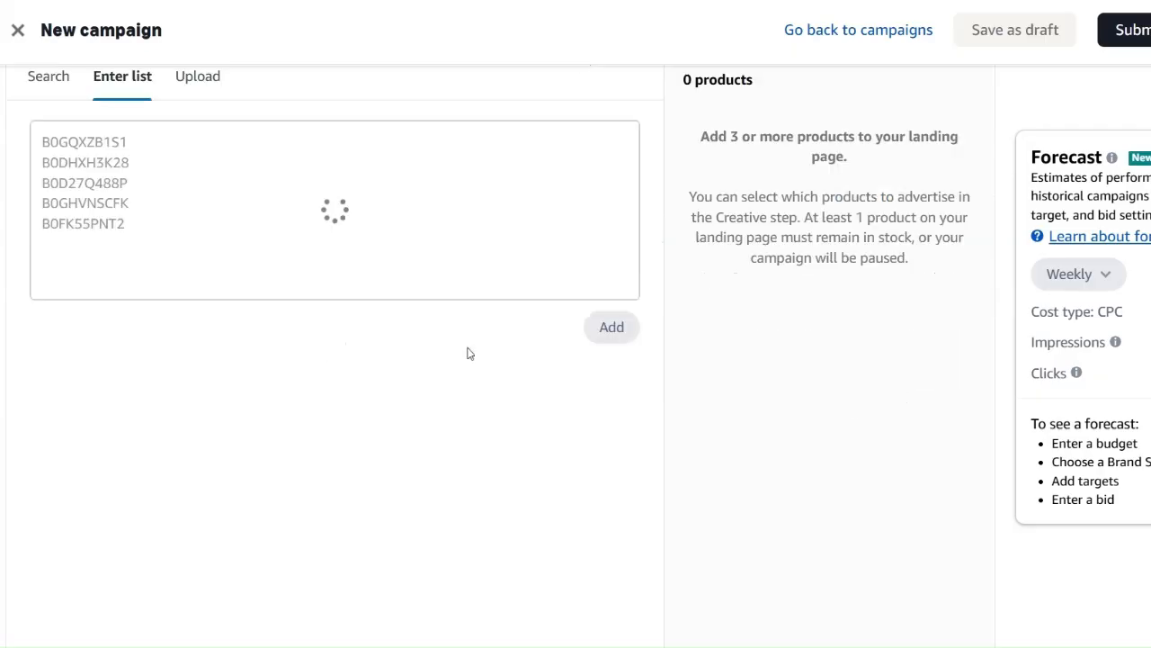
pyautogui.scroll(-1, 843, 217)
pyautogui.scroll(-1, 843, 217)
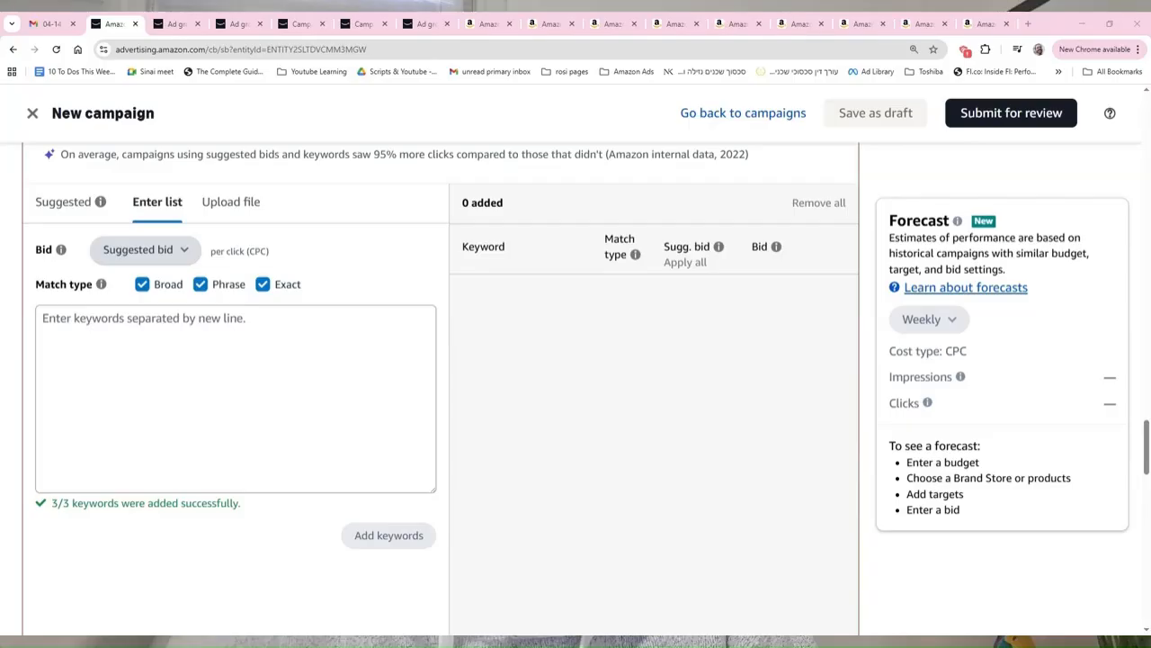
# Add the keyword "dining table" in broad, phrase and exact match with suggested bids.
pyautogui.click(90, 334)
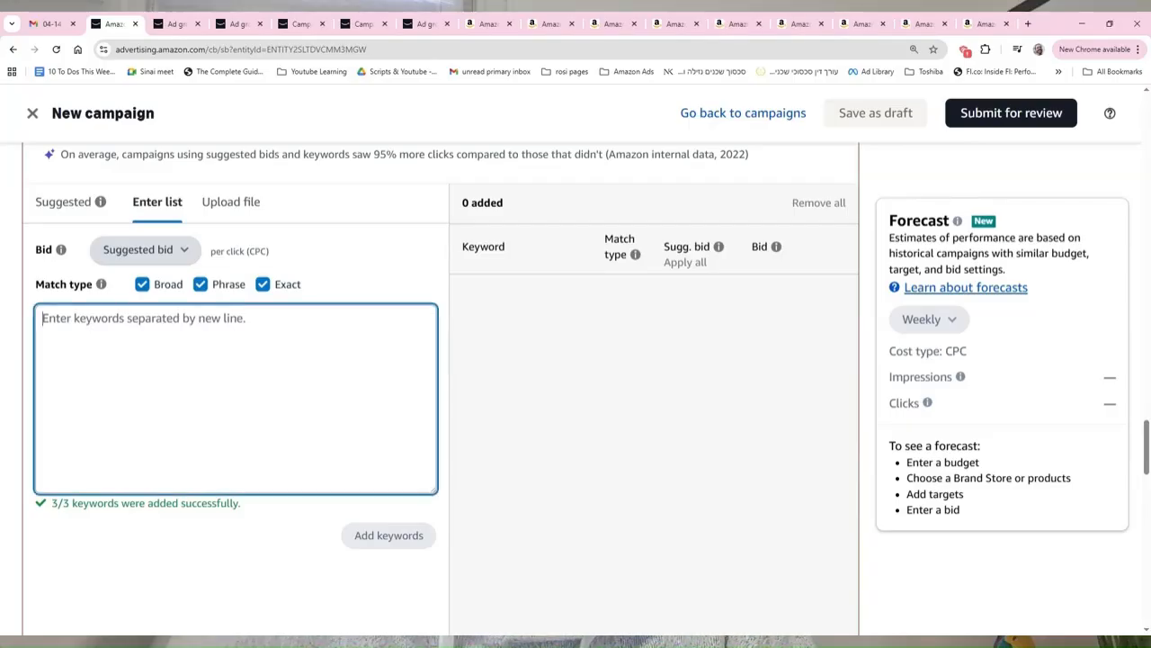
pyautogui.write('dining t')
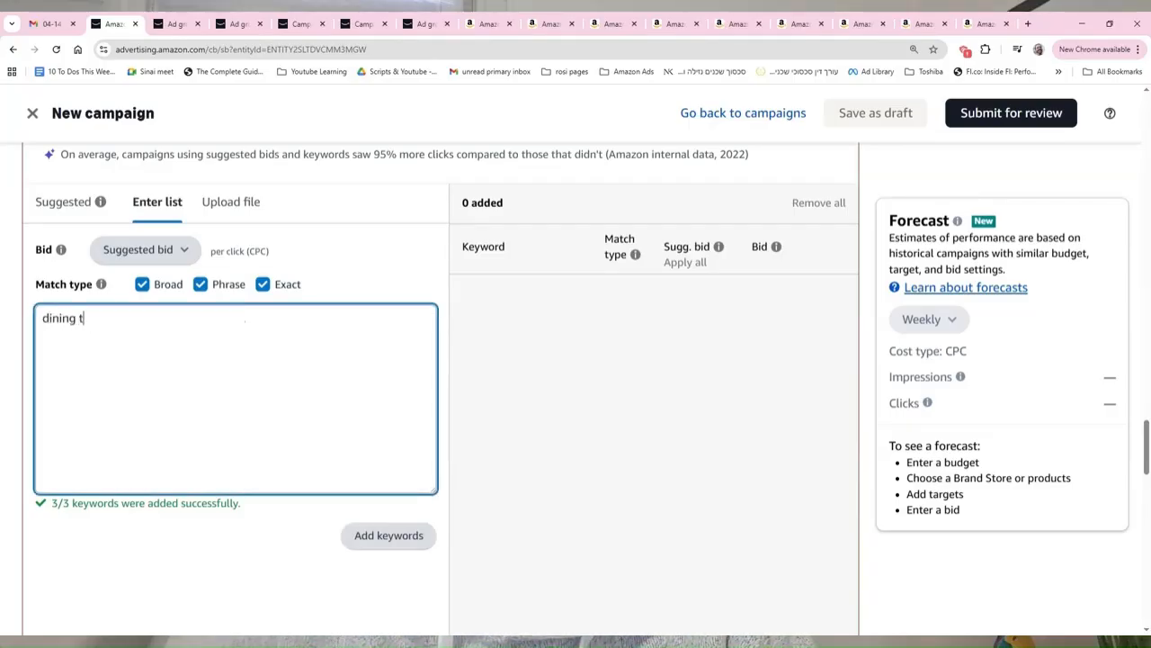
pyautogui.write('able')
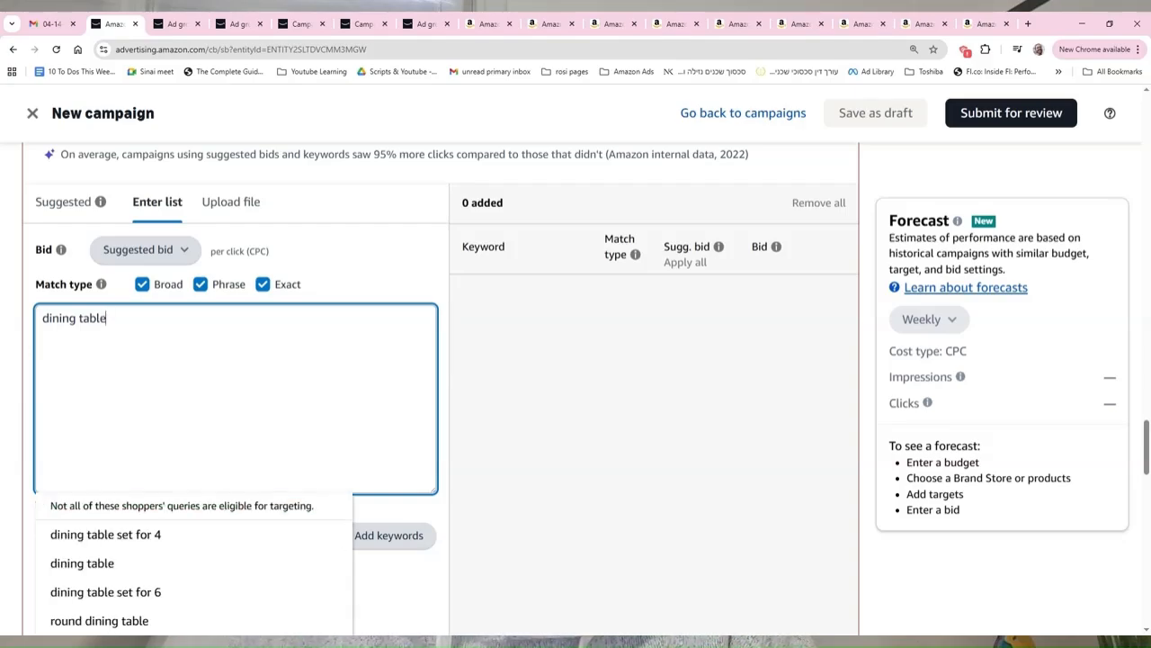
pyautogui.click(402, 537)
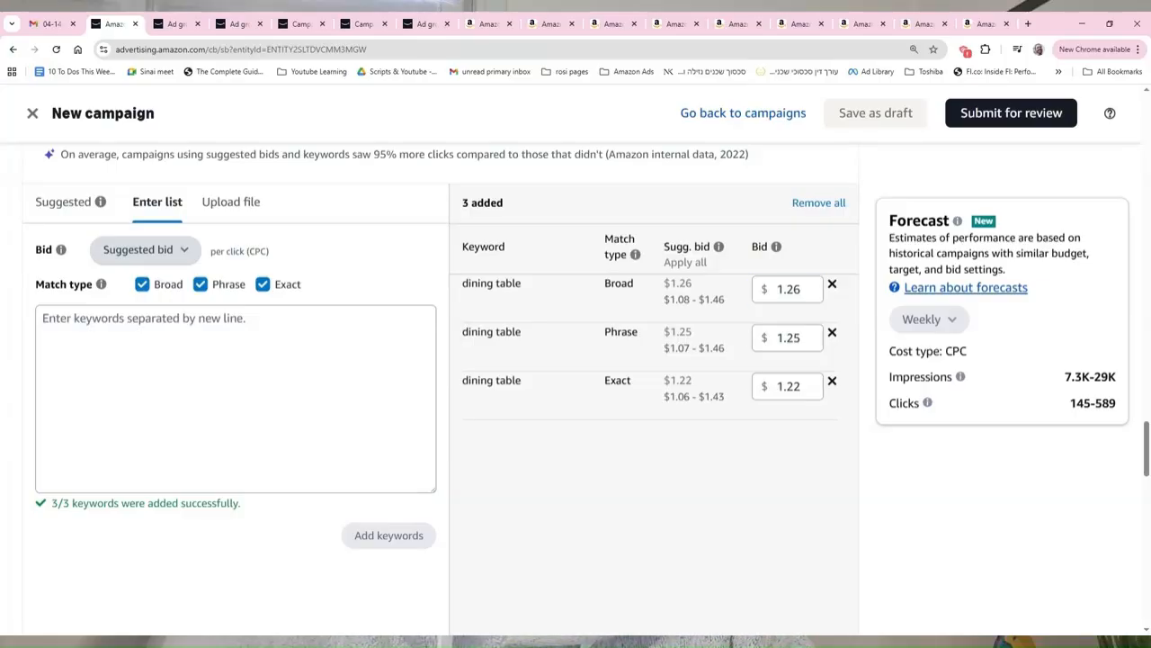
# Set the bid of the broad-match "dining table" keyword to $1.01 and save it.
pyautogui.click(800, 289)
pyautogui.write('1')
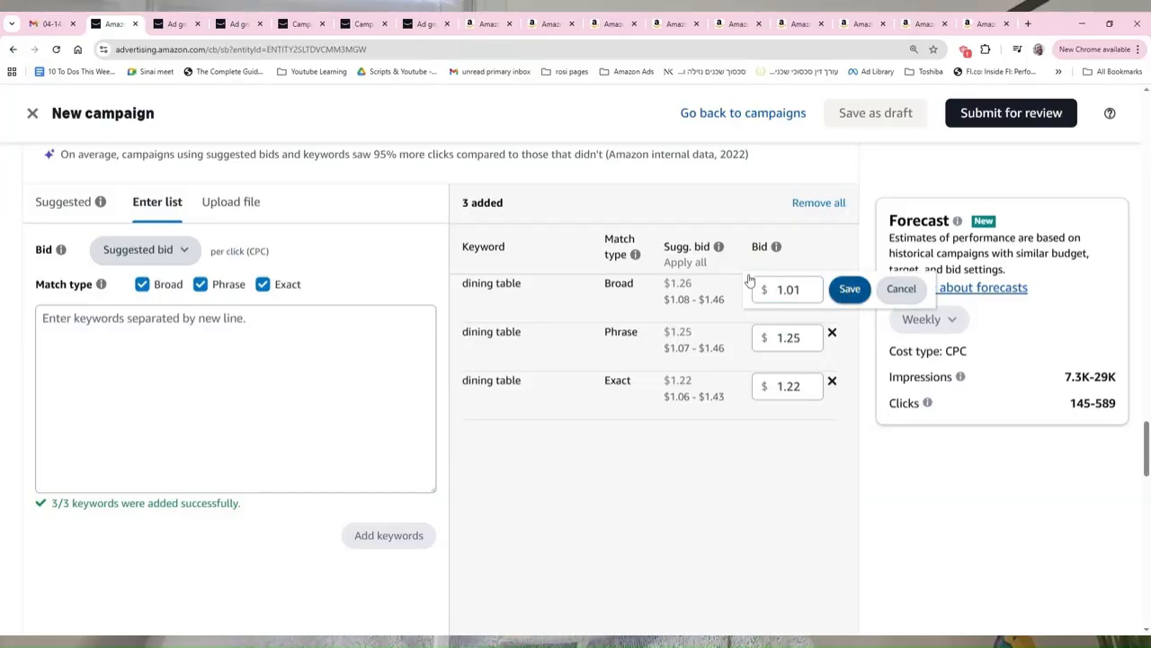
pyautogui.press('Return')
# Switch the bid option for new keywords to Custom bid and open its amount for editing.
pyautogui.click(154, 252)
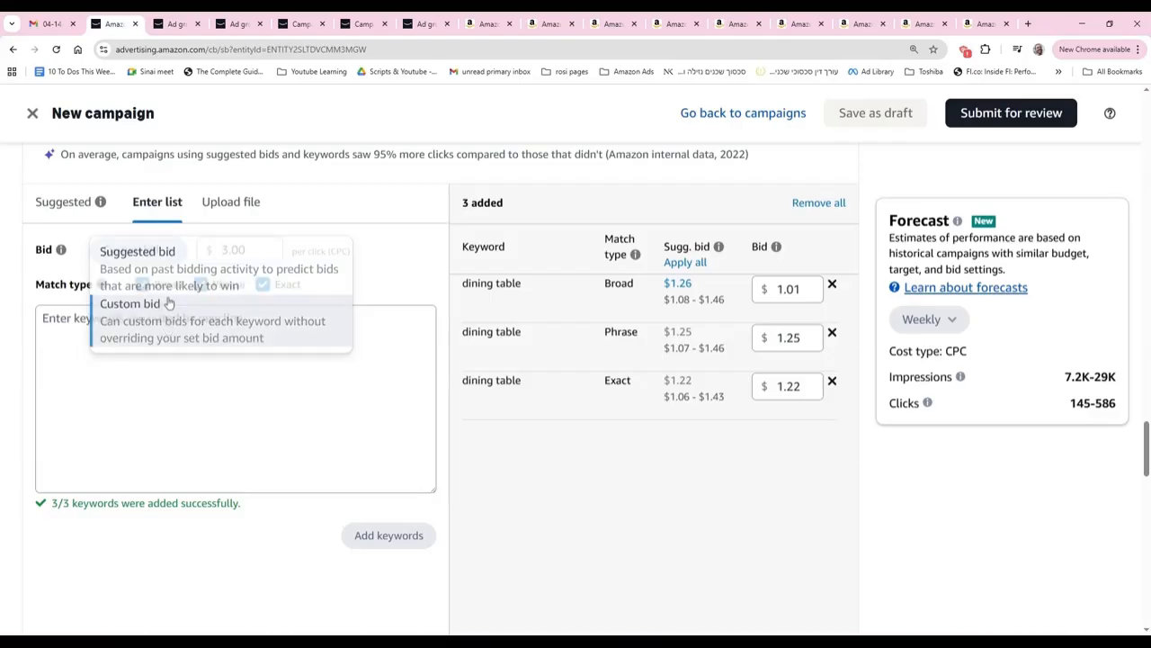
pyautogui.click(133, 300)
pyautogui.click(222, 249)
pyautogui.doubleClick(233, 250)
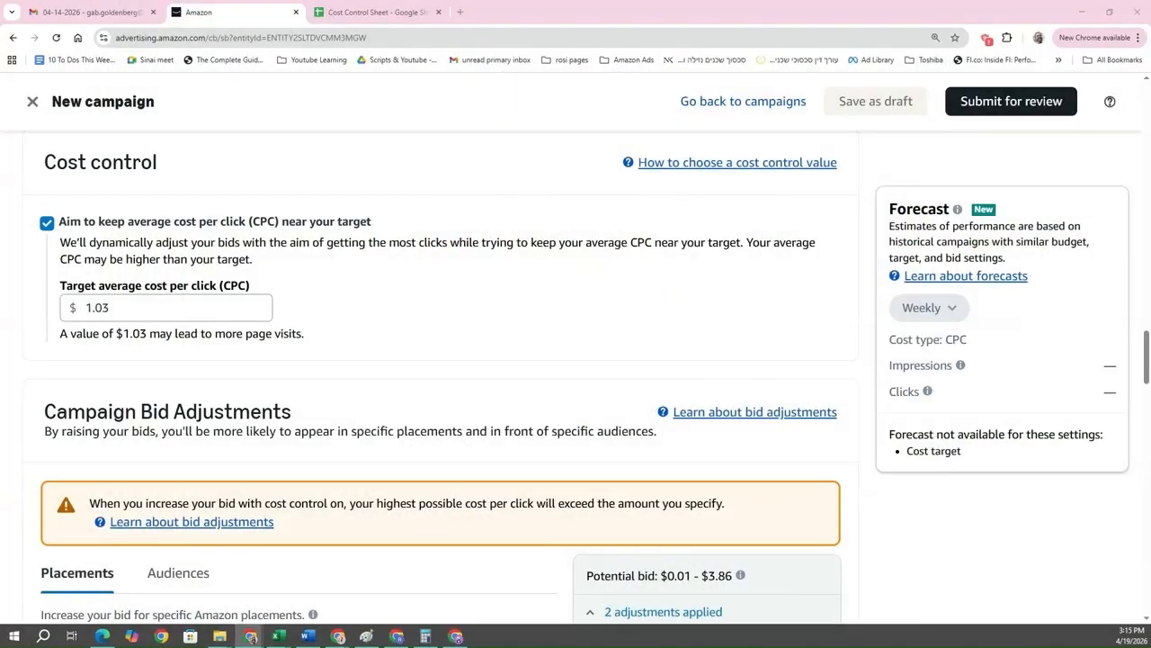
# Turn the target average cost per click control off and back on.
pyautogui.click(47, 224)
pyautogui.click(47, 224)
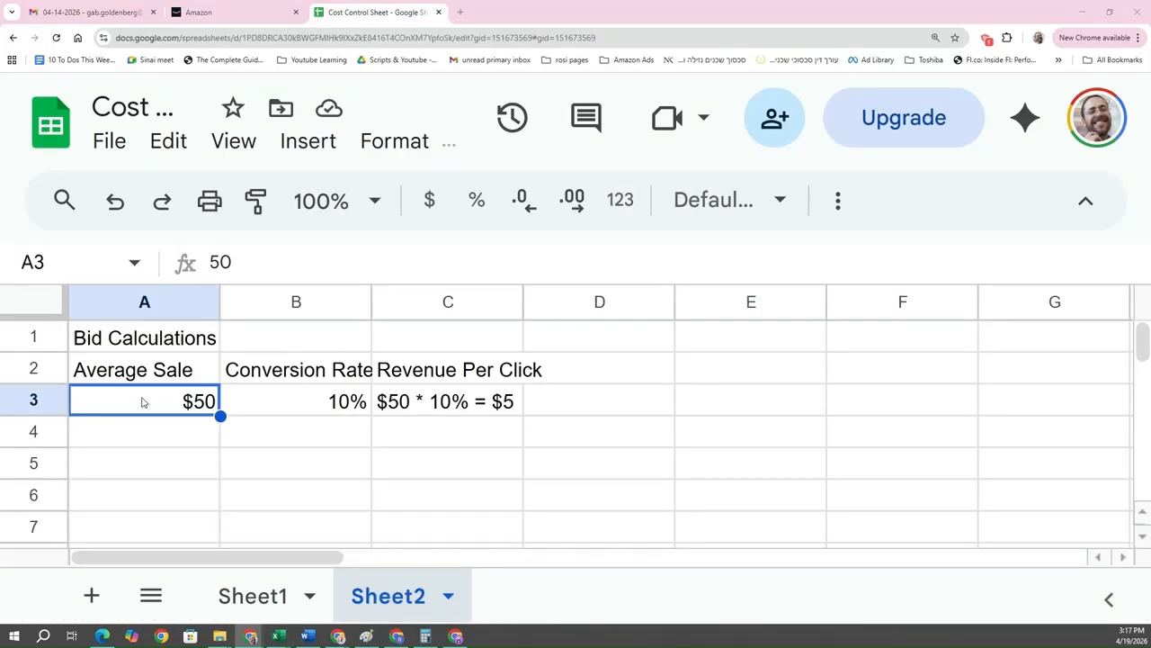
# Add the header "Target ACOS" in D2 beside Revenue Per Click and enter 20% beneath it in D3.
pyautogui.click(326, 402)
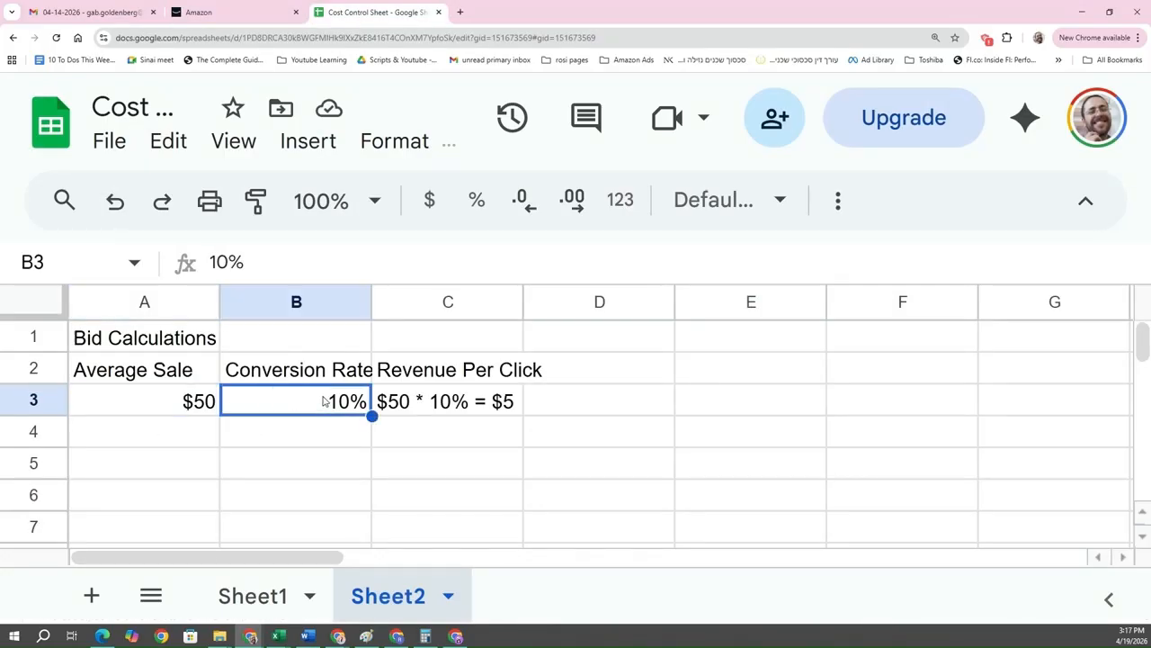
pyautogui.click(459, 411)
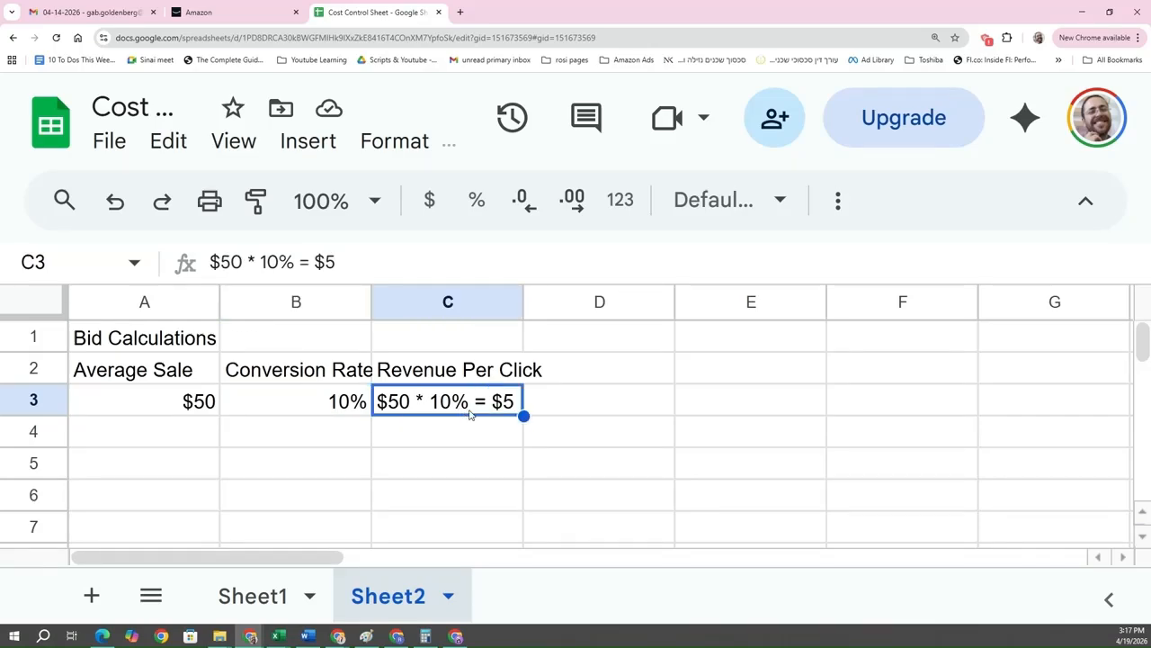
pyautogui.click(591, 374)
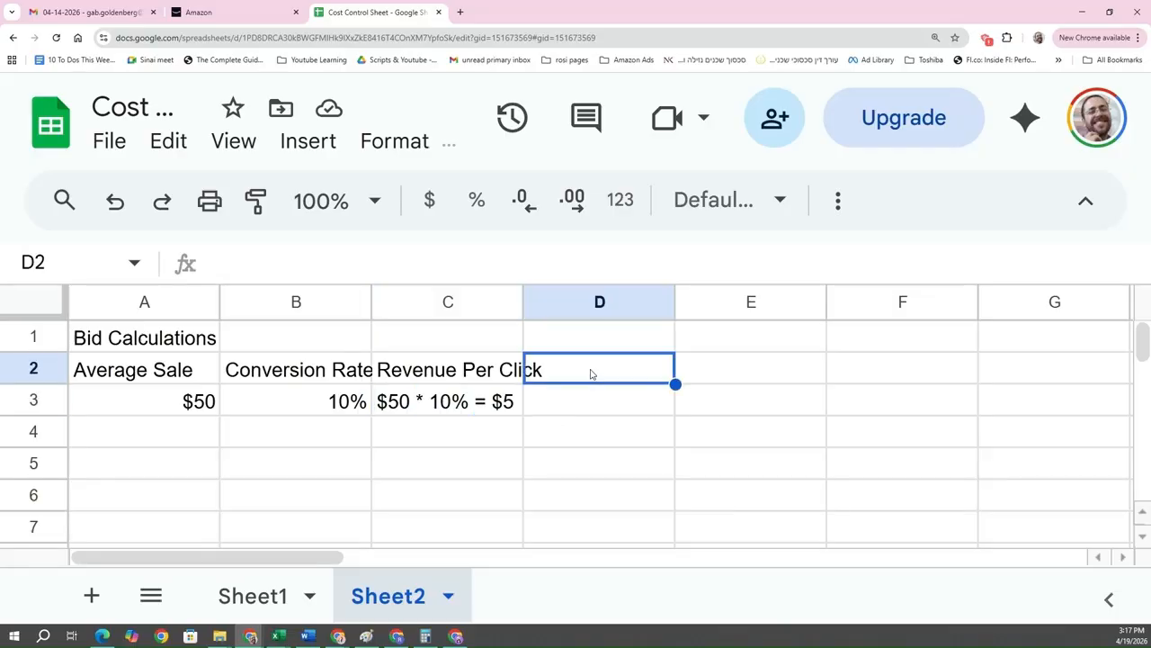
pyautogui.write('Target ACOS')
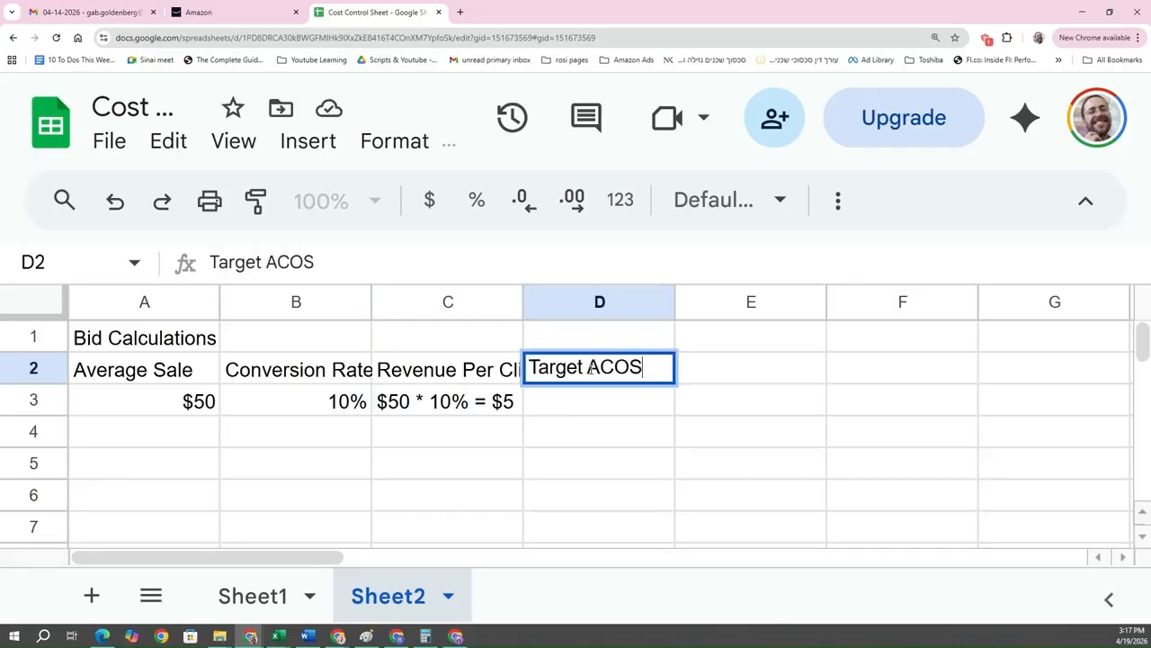
pyautogui.press('Return')
pyautogui.write('205')
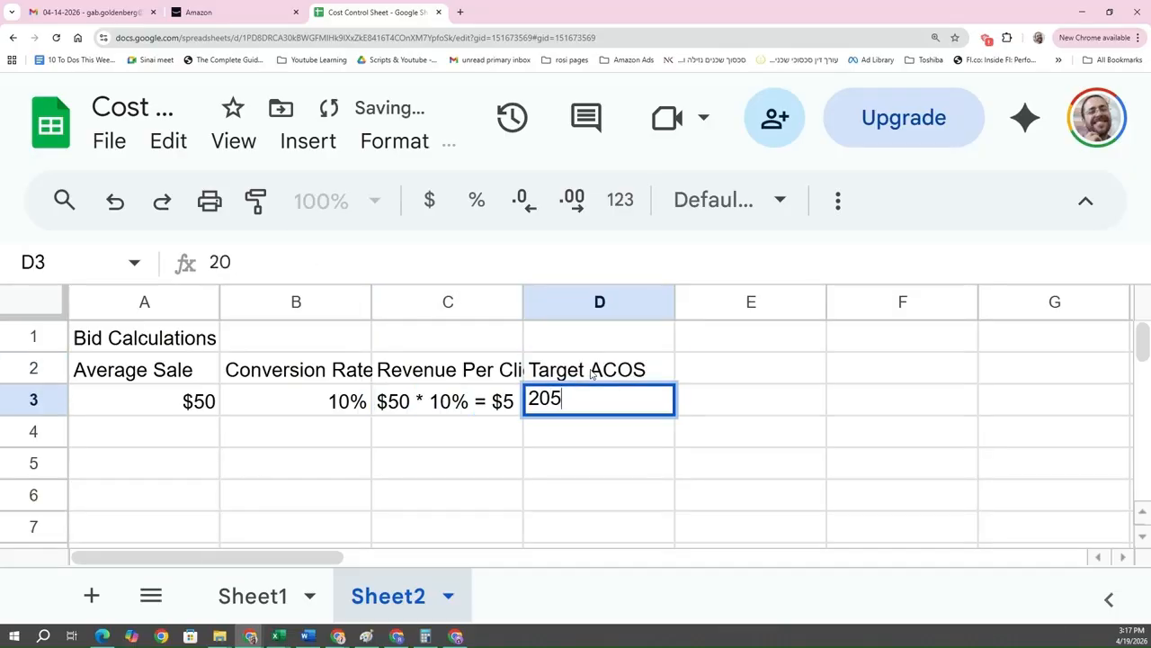
pyautogui.press('BackSpace')
pyautogui.write('%')
pyautogui.press('Tab')
# Add the header "Allowable Cost Per Click" in E2 and begin the formula "=20% *" in E3.
pyautogui.press('Up')
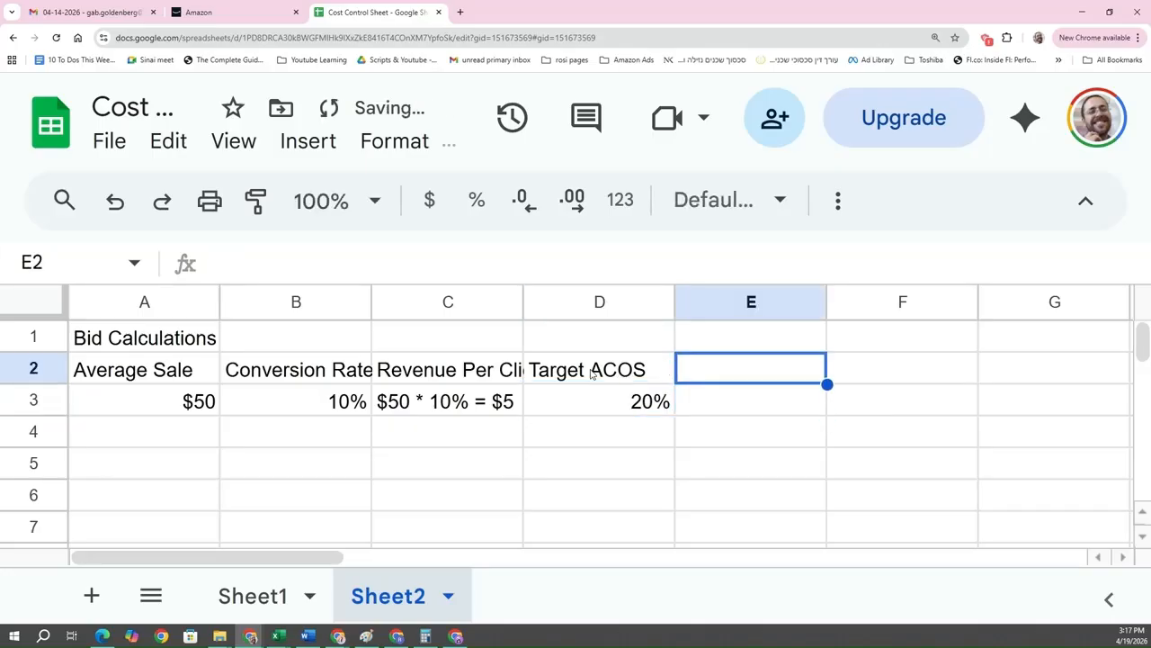
pyautogui.write('All')
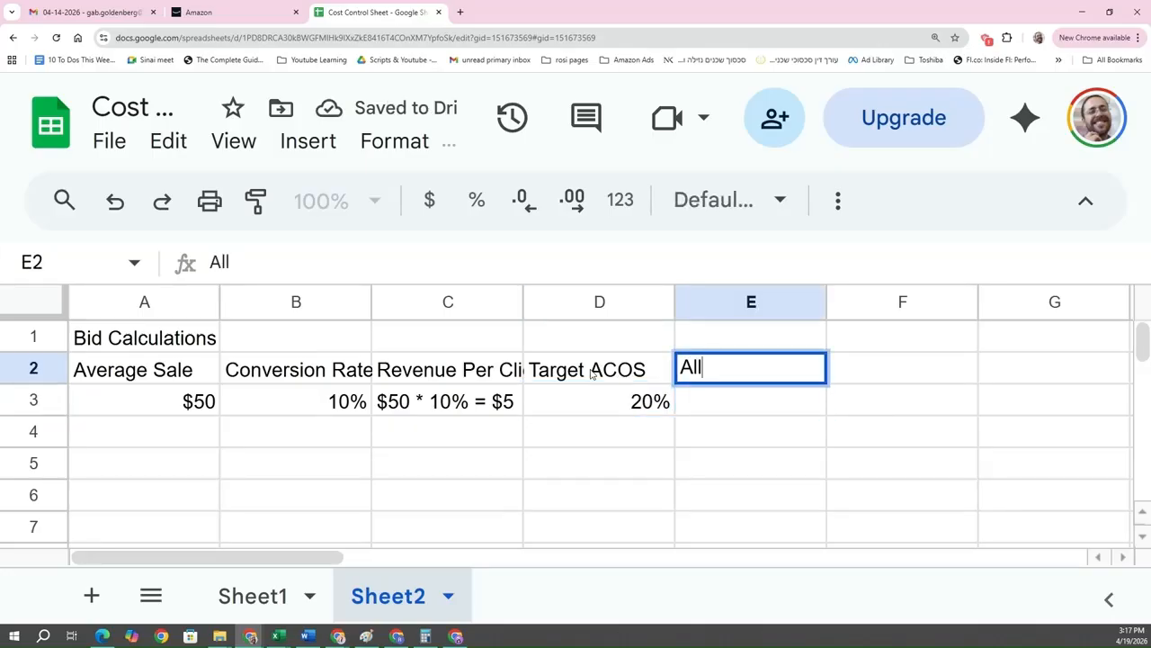
pyautogui.write('owable Cost Per Click')
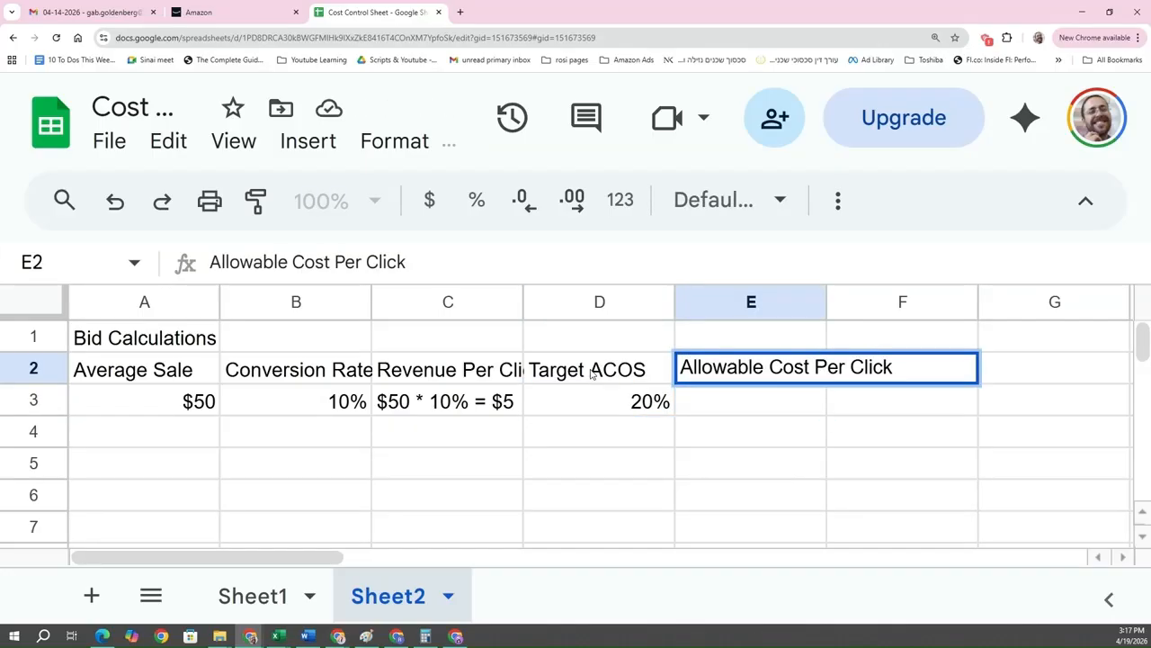
pyautogui.press('Return')
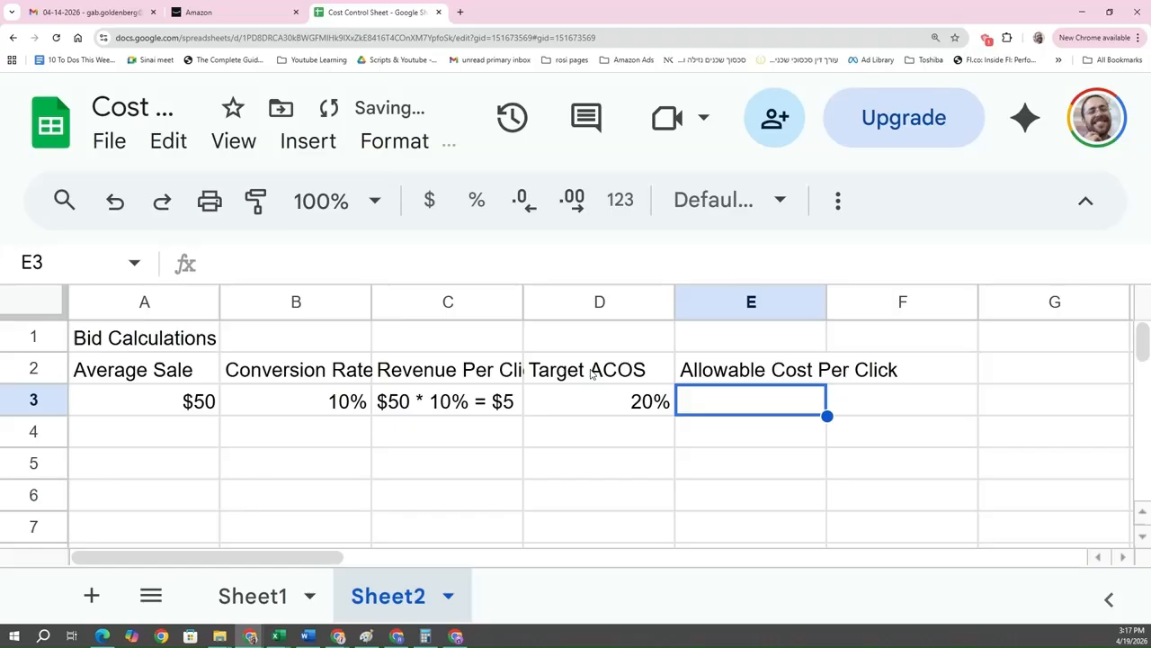
pyautogui.write('=20%')
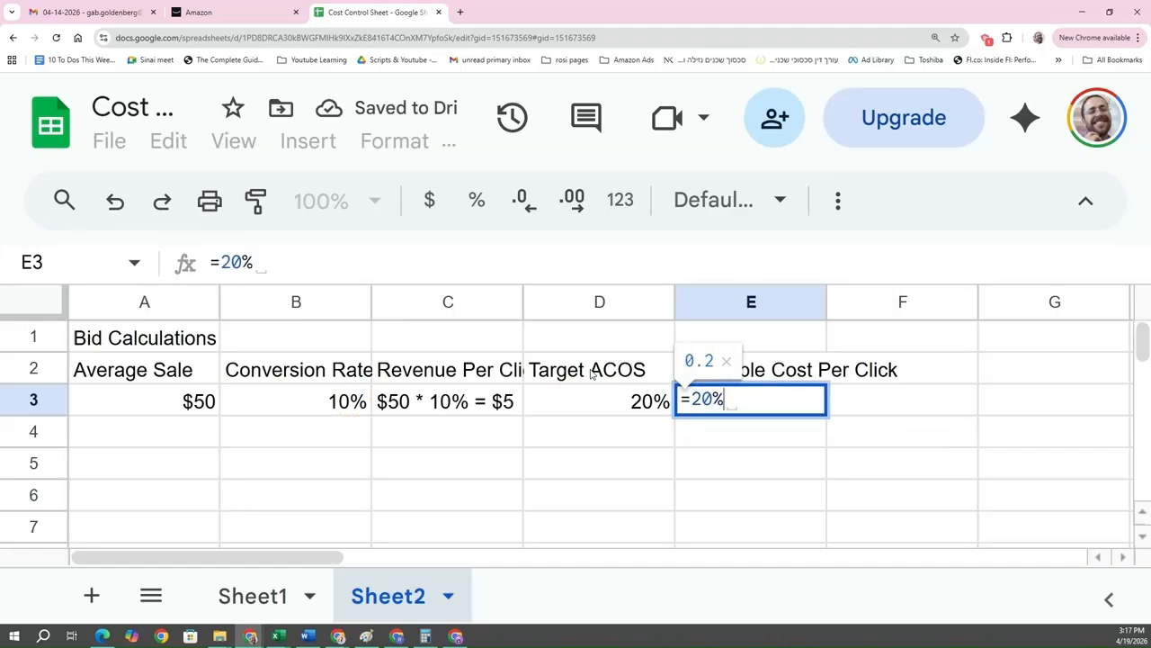
pyautogui.write(' *')
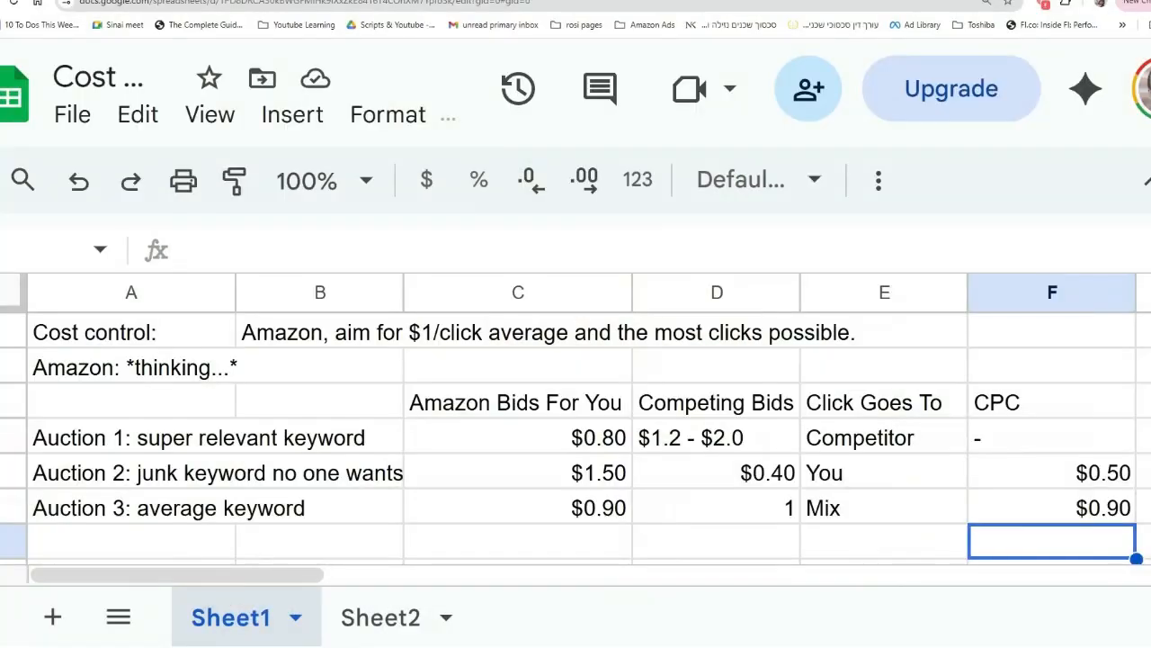
# Examine Amazon's bid, the competing bids, the click recipient and the CPC of the three example auctions on Sheet1.
pyautogui.click(602, 481)
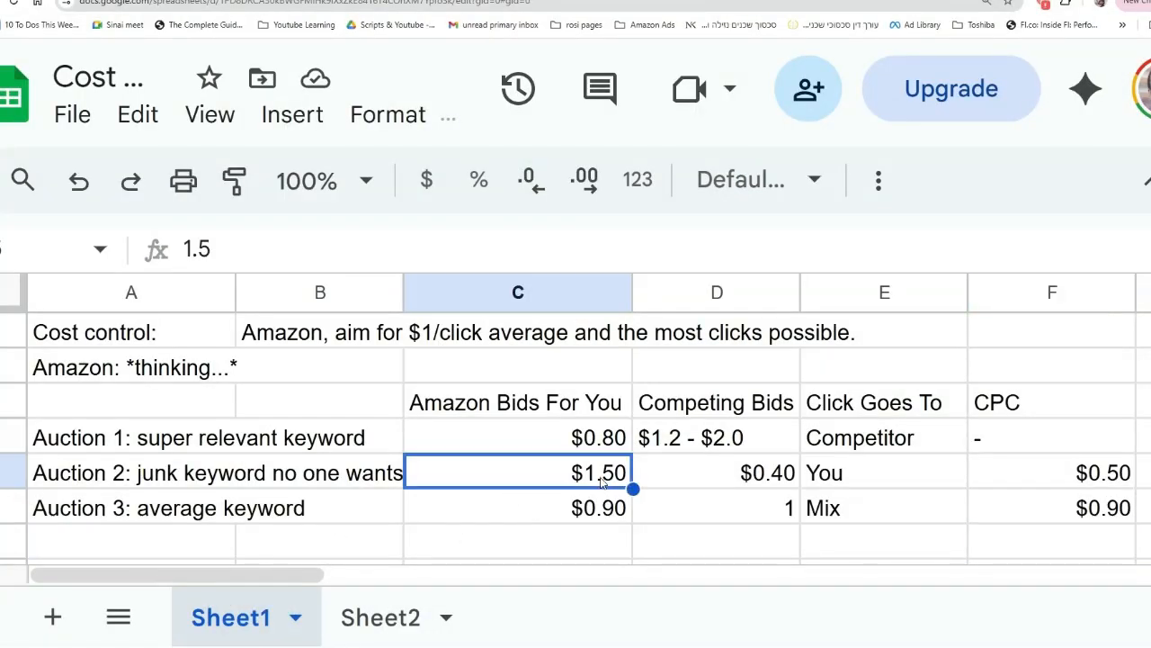
pyautogui.click(746, 477)
pyautogui.click(880, 473)
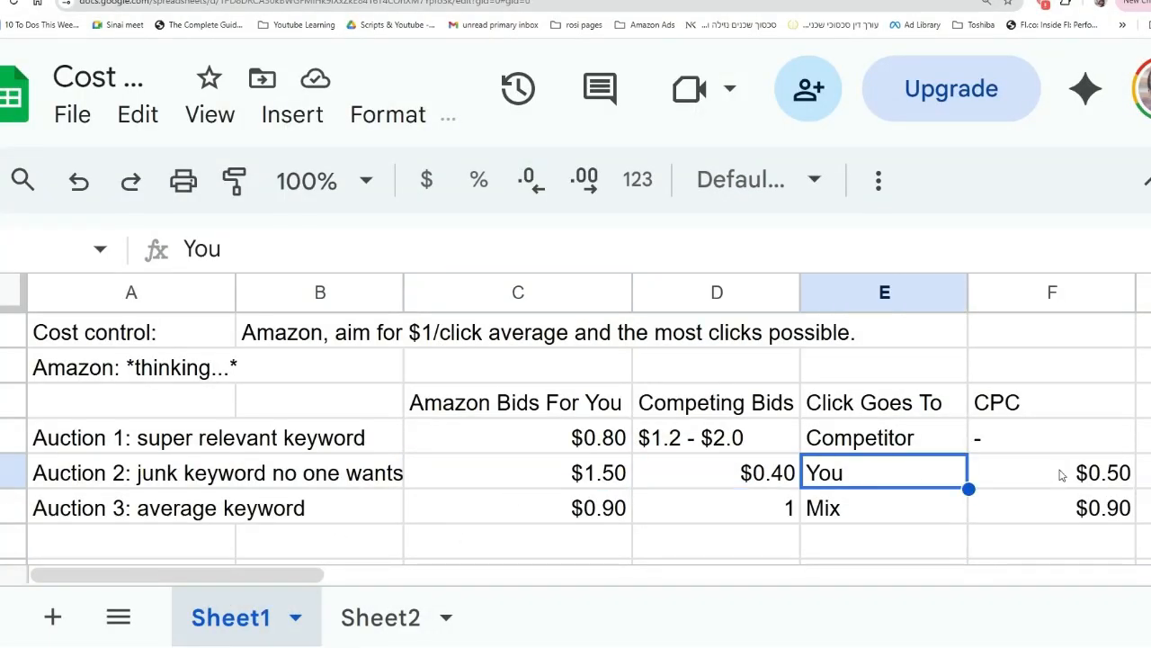
pyautogui.click(1066, 475)
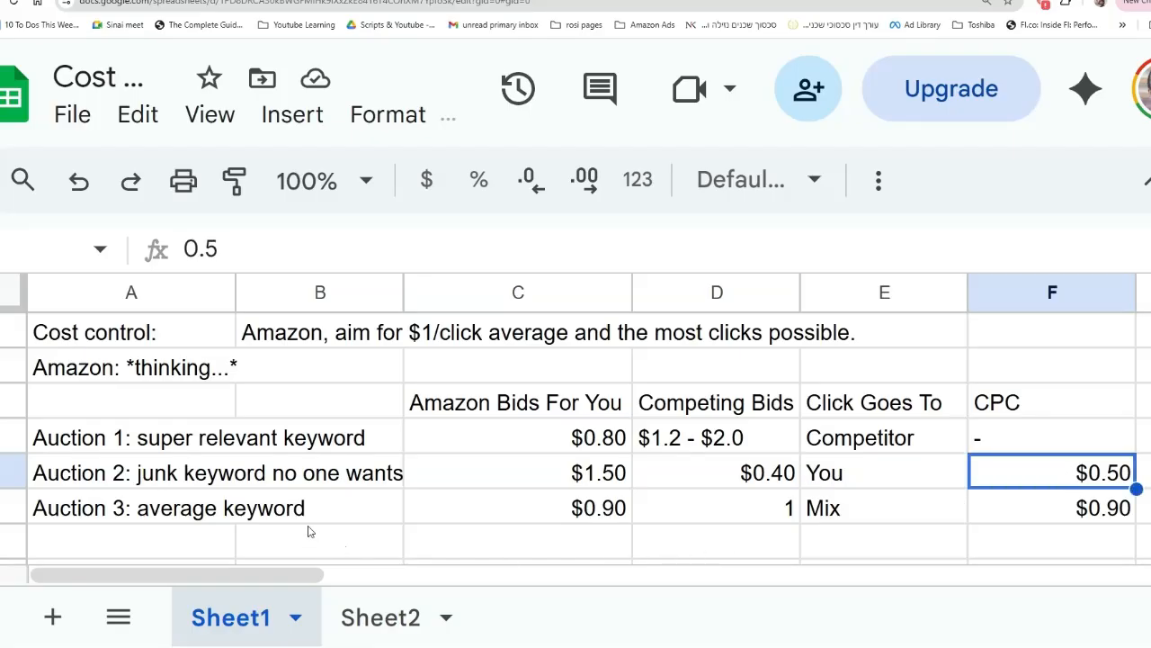
pyautogui.click(607, 510)
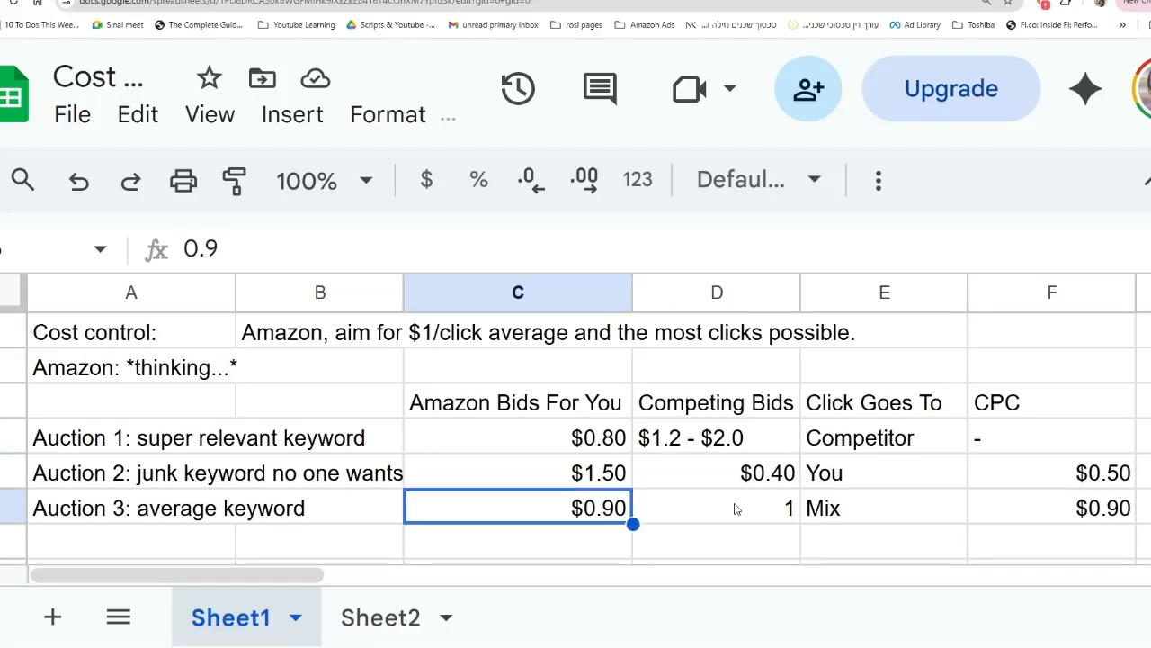
pyautogui.click(739, 509)
pyautogui.click(1058, 509)
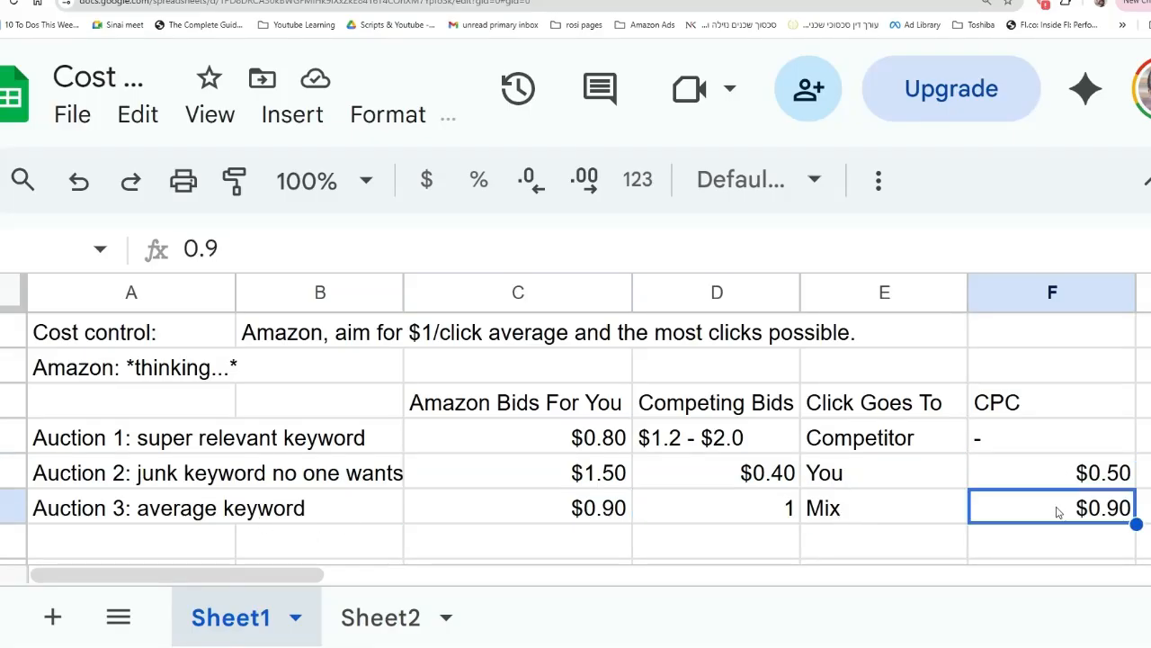
pyautogui.click(565, 442)
pyautogui.click(719, 448)
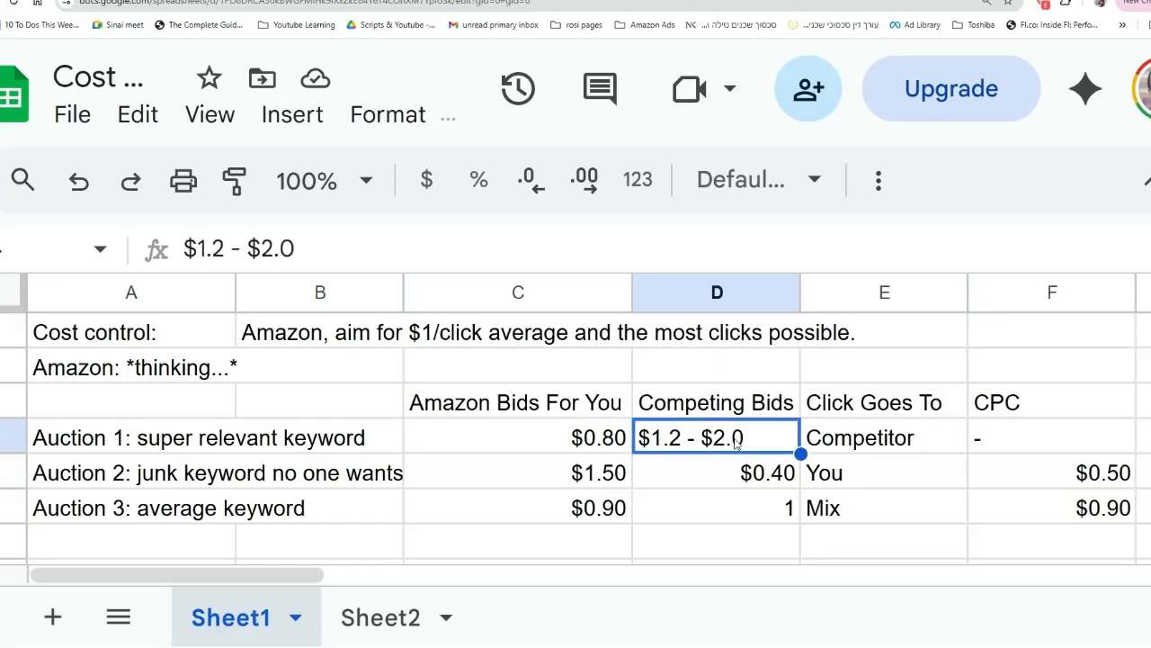
pyautogui.click(884, 441)
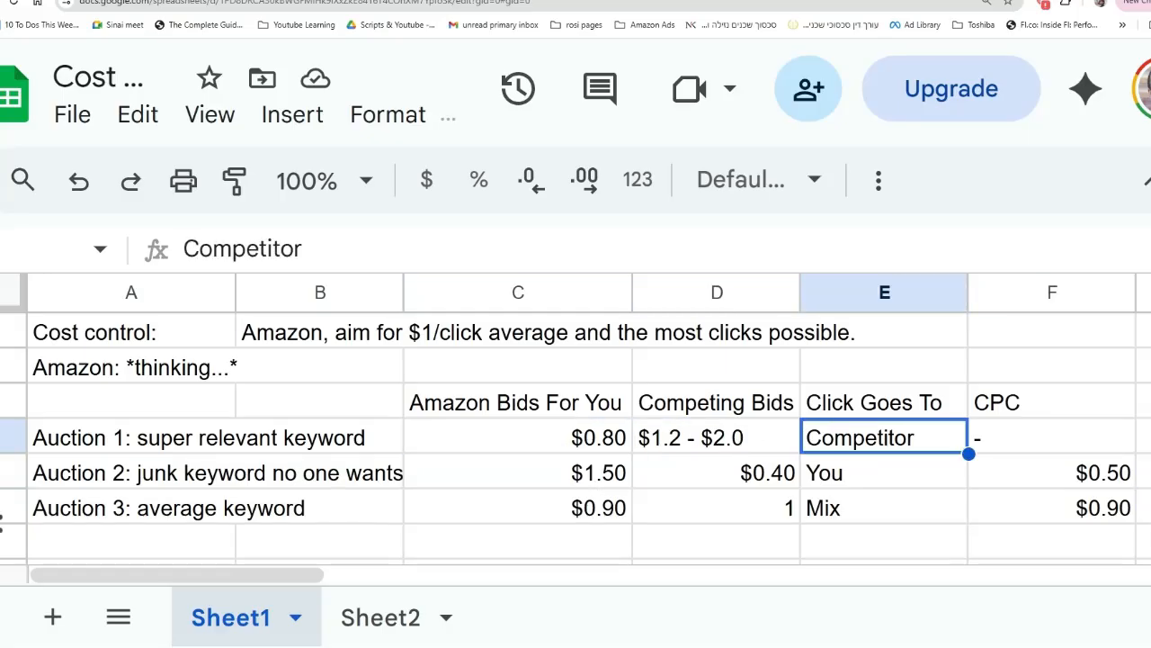